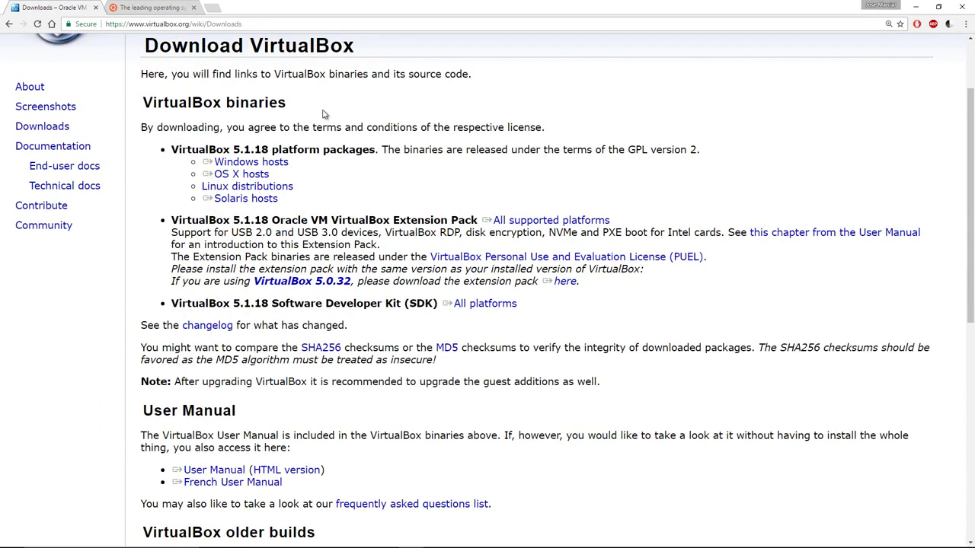
- Start the VirtualBox 5.1.18 download for Windows hosts and cancel it
click(278, 165)
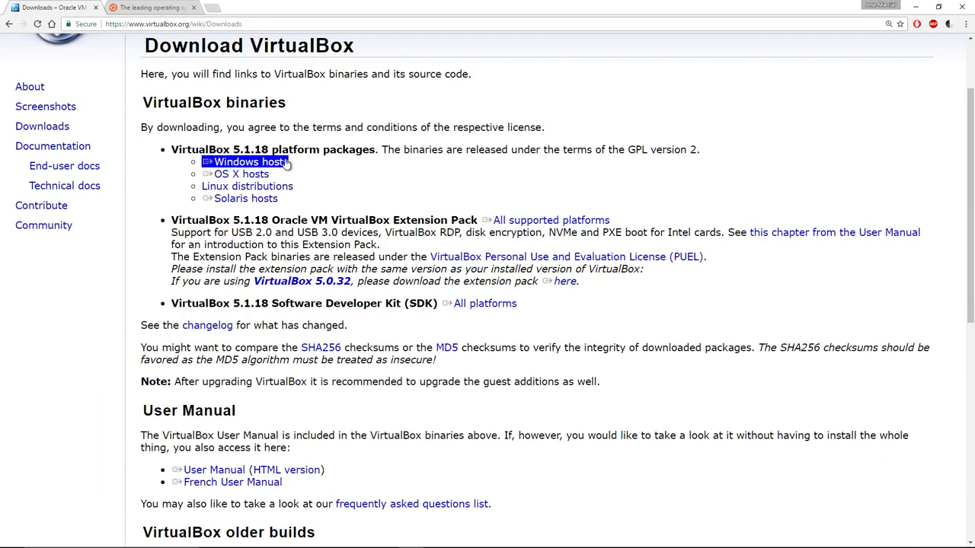
click(243, 175)
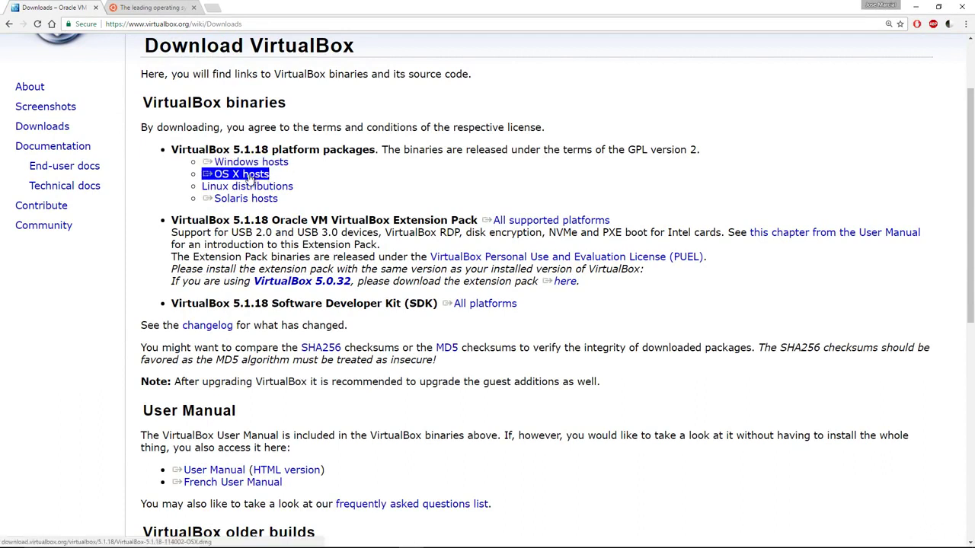
click(263, 189)
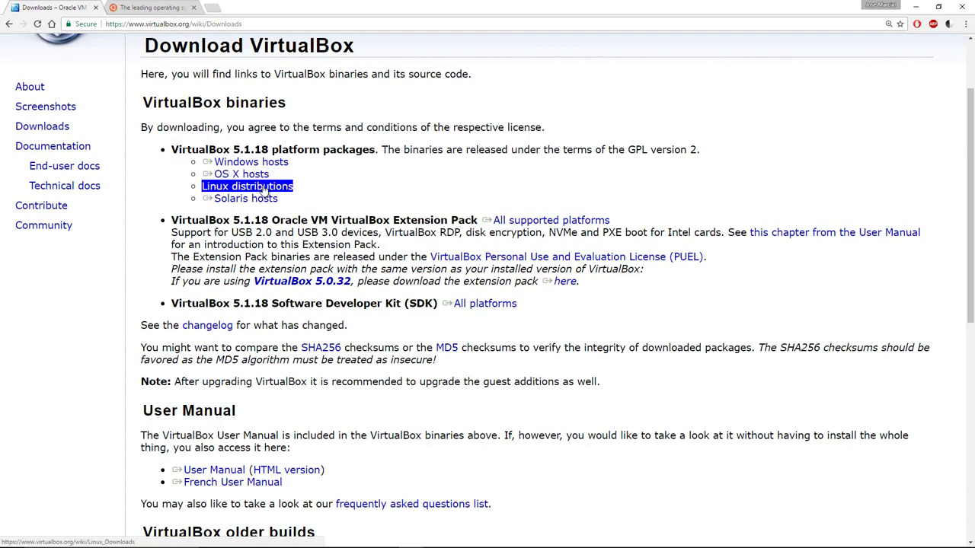
right_click(279, 166)
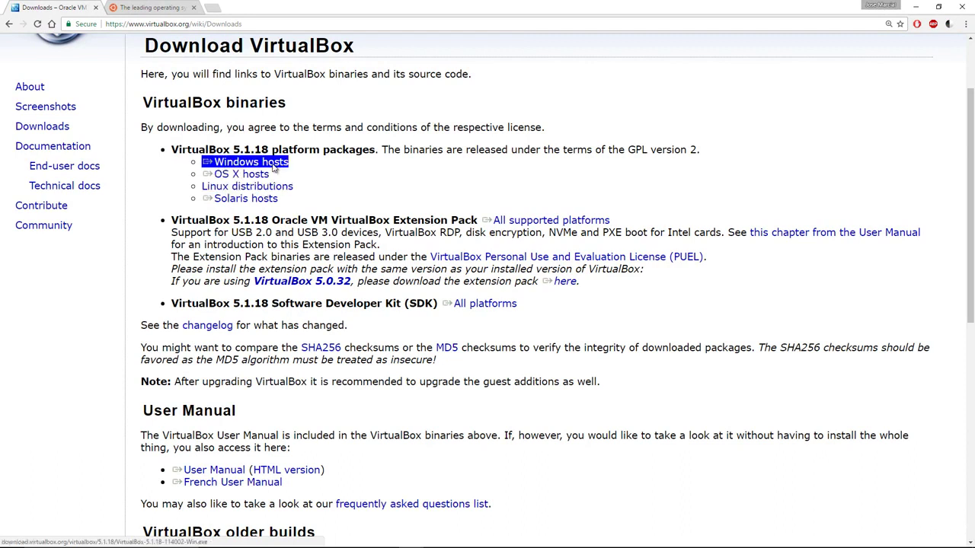
click(284, 170)
click(261, 175)
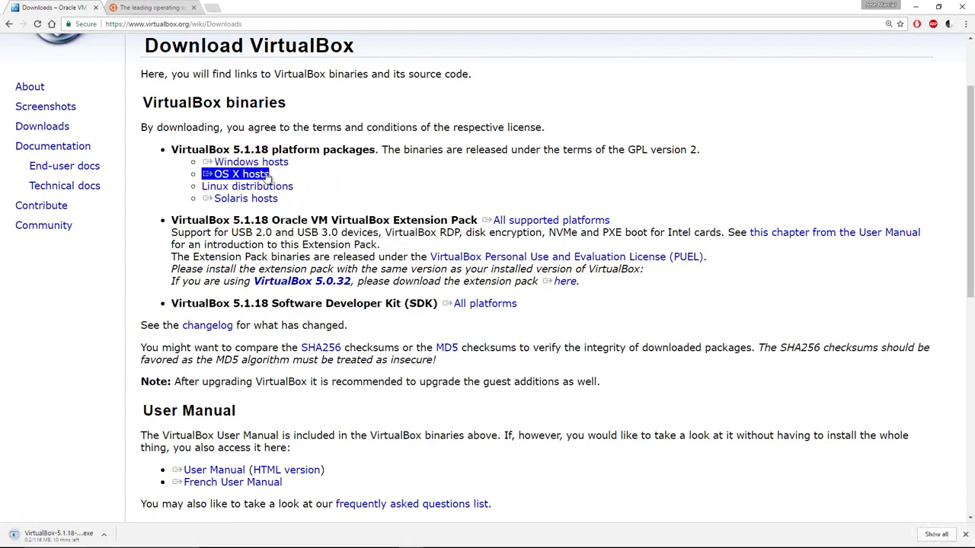
click(264, 167)
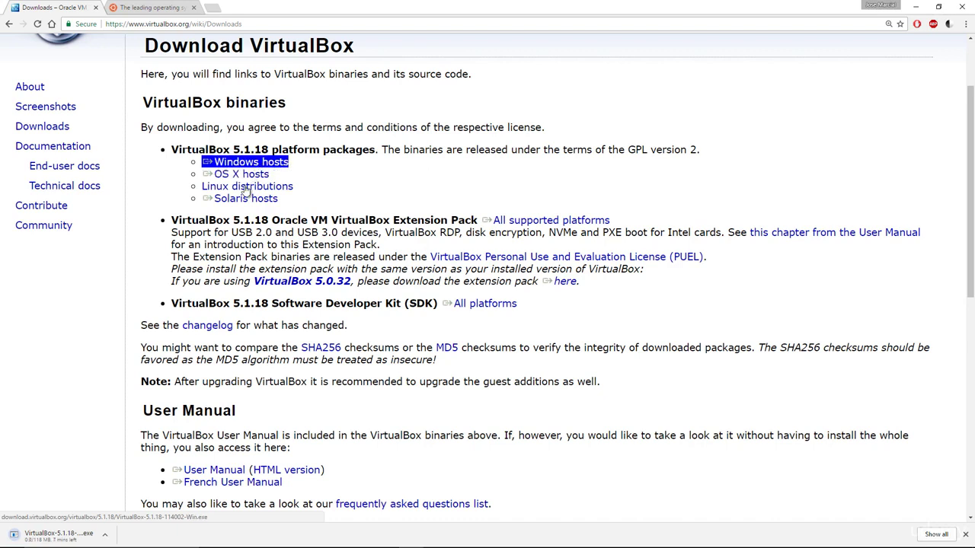
click(110, 536)
click(116, 518)
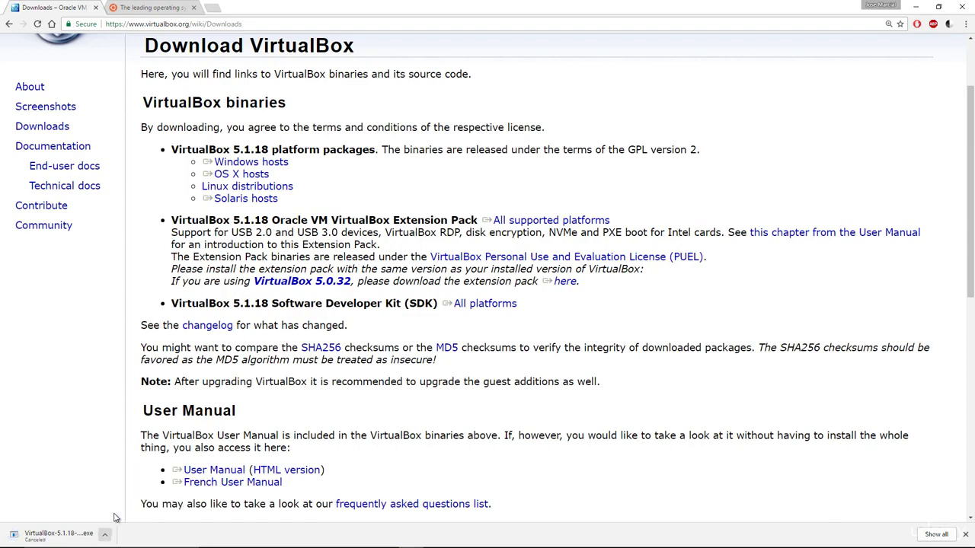
- Start the VirtualBox 5.1.18 download for OS X hosts and cancel it
click(242, 175)
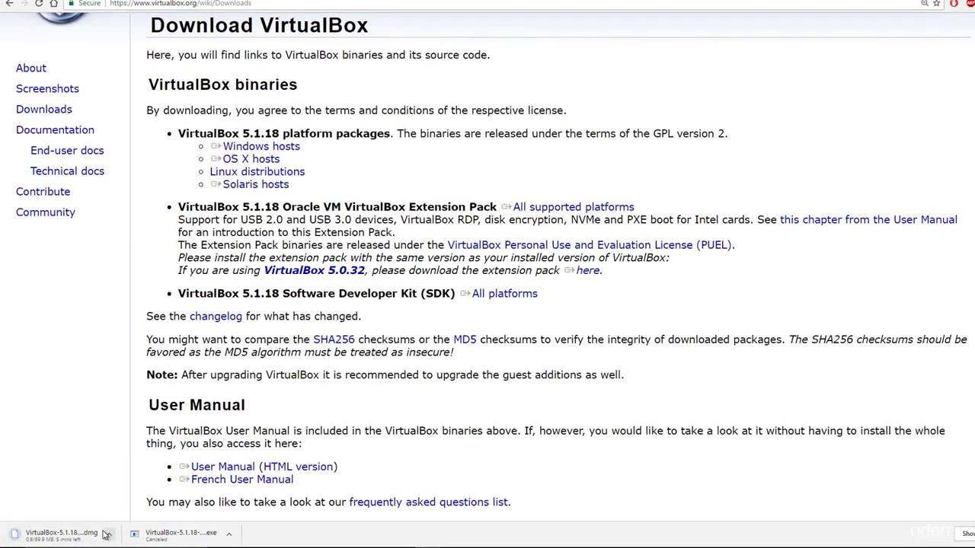
click(106, 534)
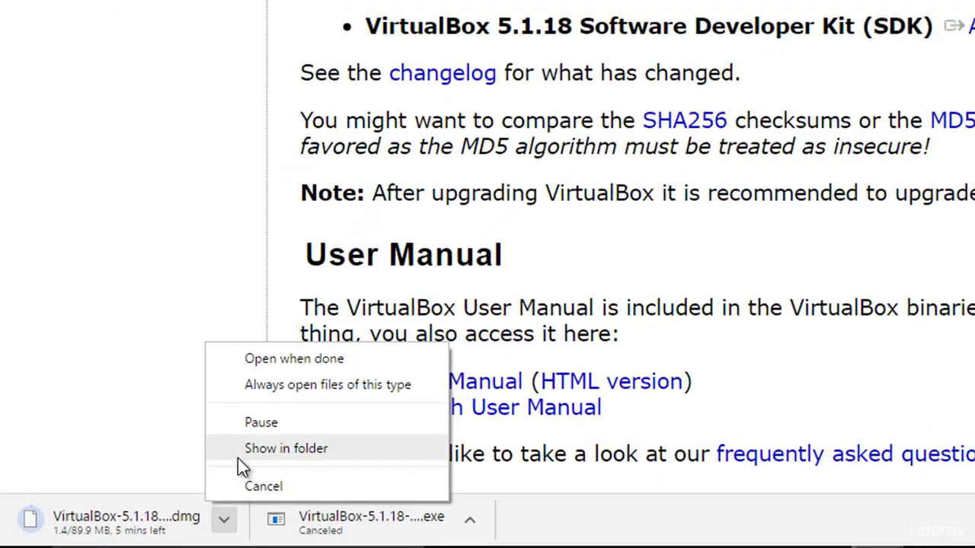
click(254, 485)
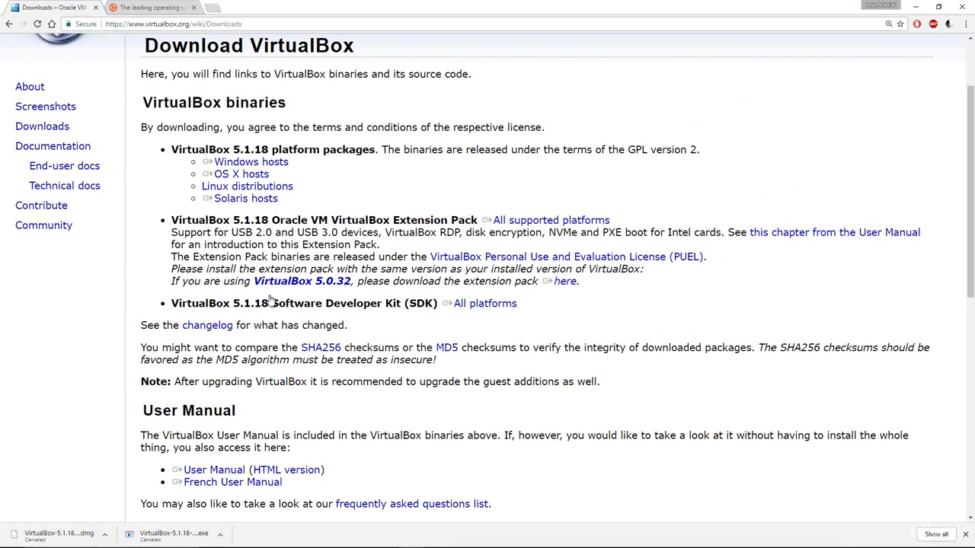
- Switch to the Ubuntu website and open the Ubuntu Desktop download page from its downloads overview
scroll(271, 302, up, 2)
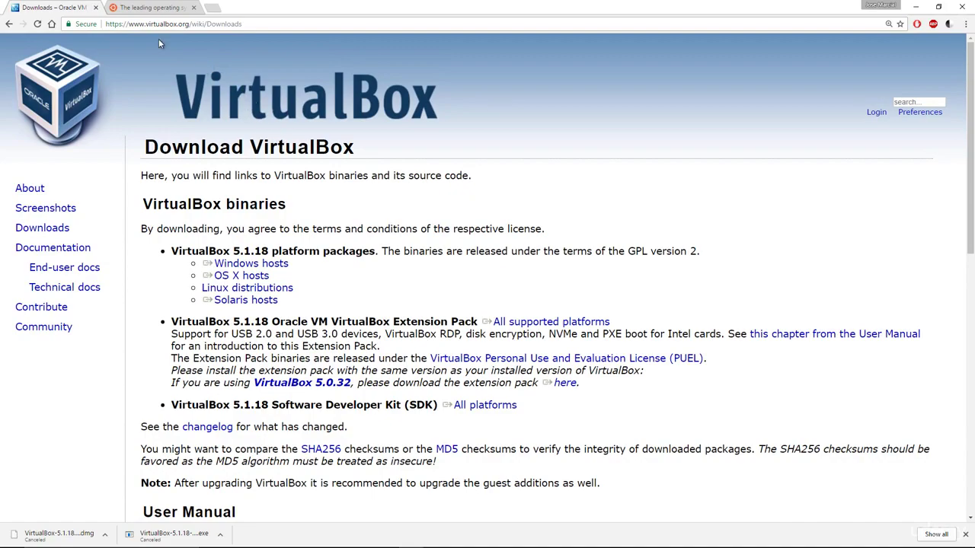
click(151, 11)
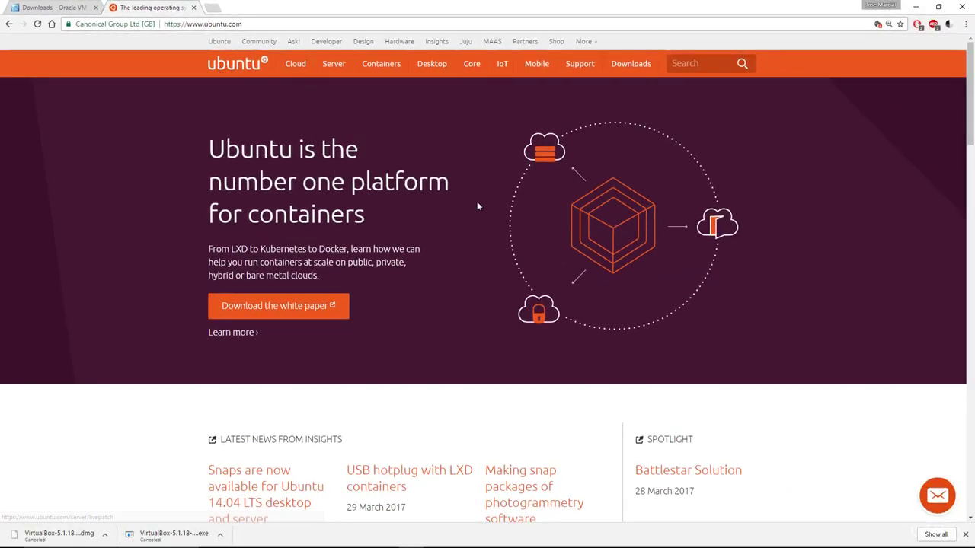
scroll(477, 204, down, 5)
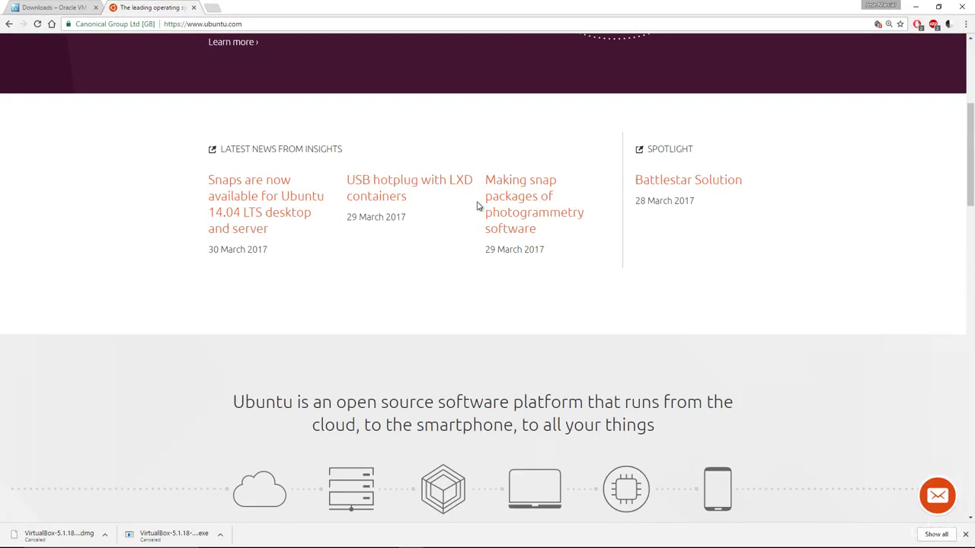
scroll(476, 204, up, 5)
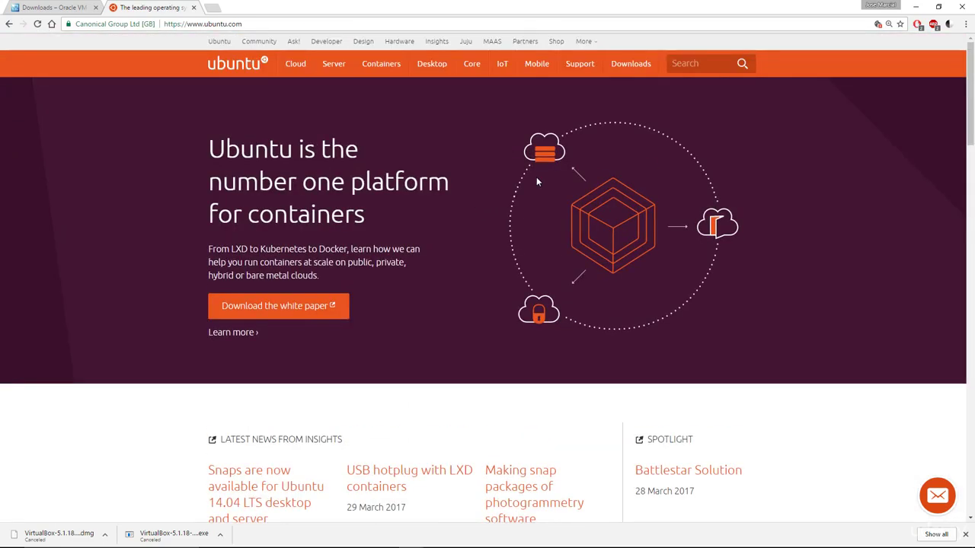
mouse_move(629, 65)
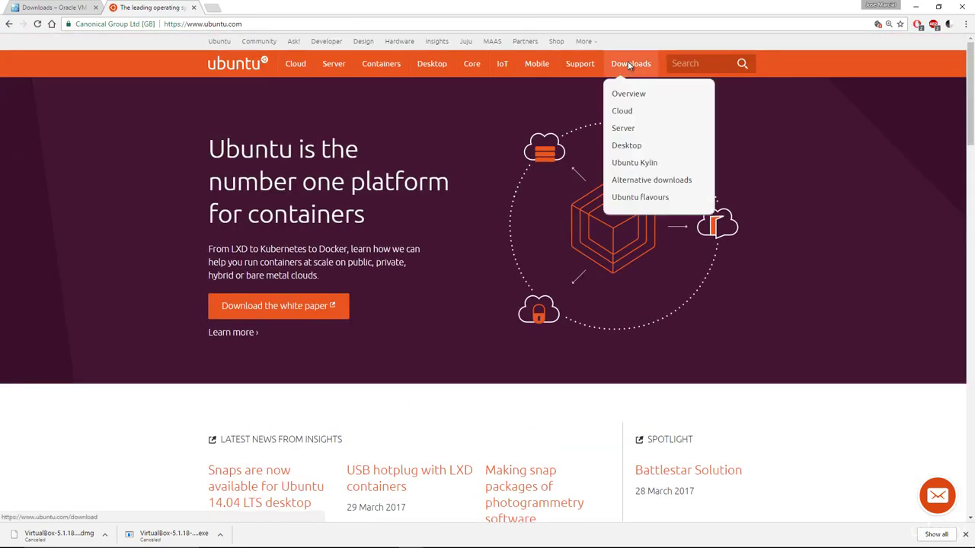
click(629, 64)
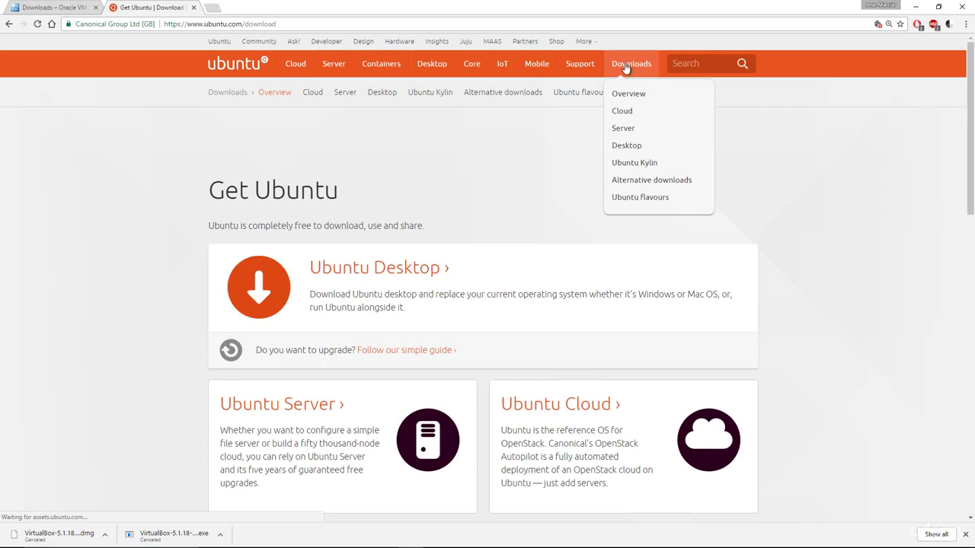
scroll(528, 105, down, 2)
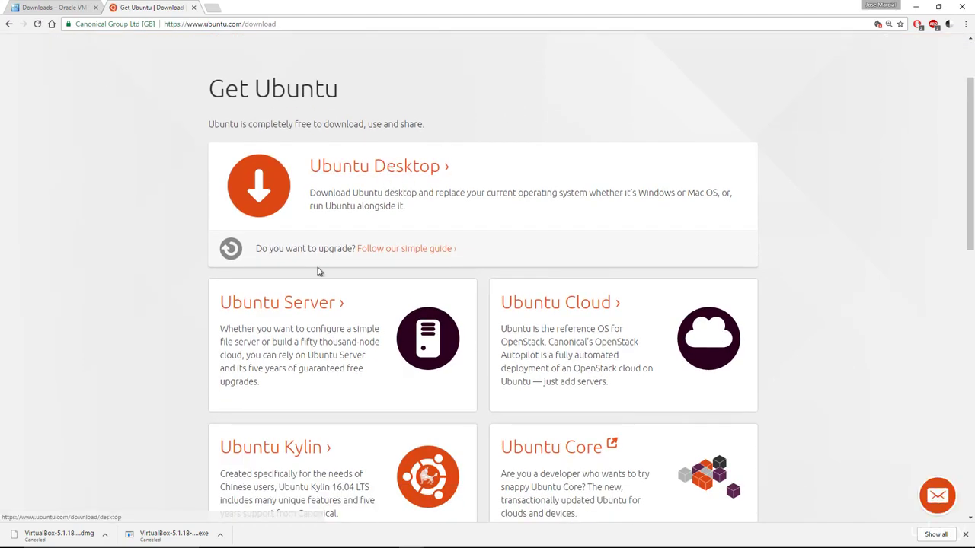
click(341, 166)
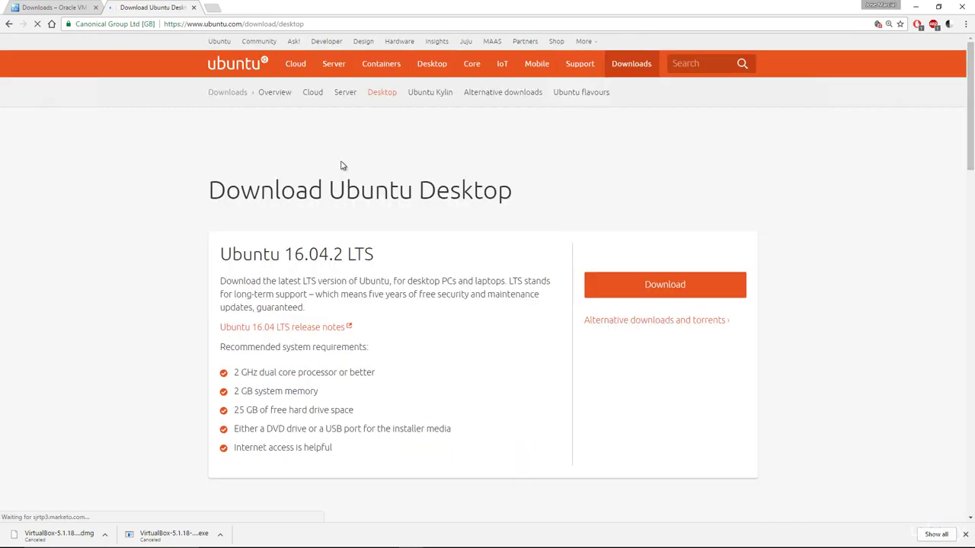
- Choose to download Ubuntu Desktop 16.04.2 LTS and proceed to the contribution page
scroll(335, 174, down, 1)
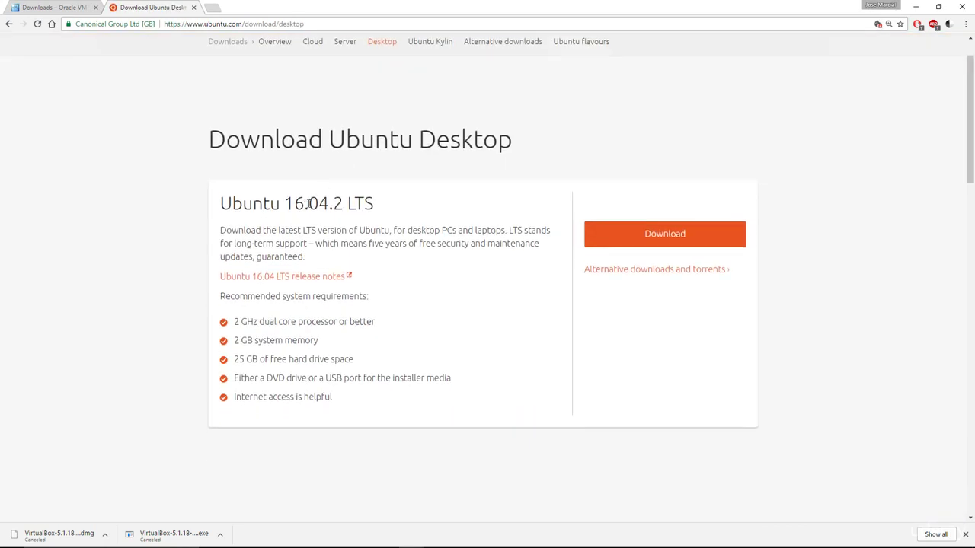
drag(304, 203, 333, 204)
click(373, 211)
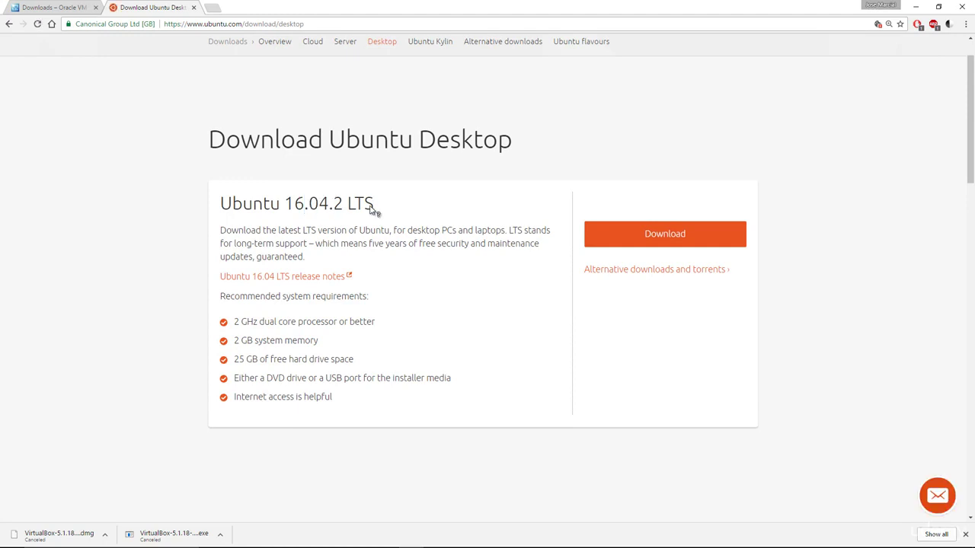
click(608, 228)
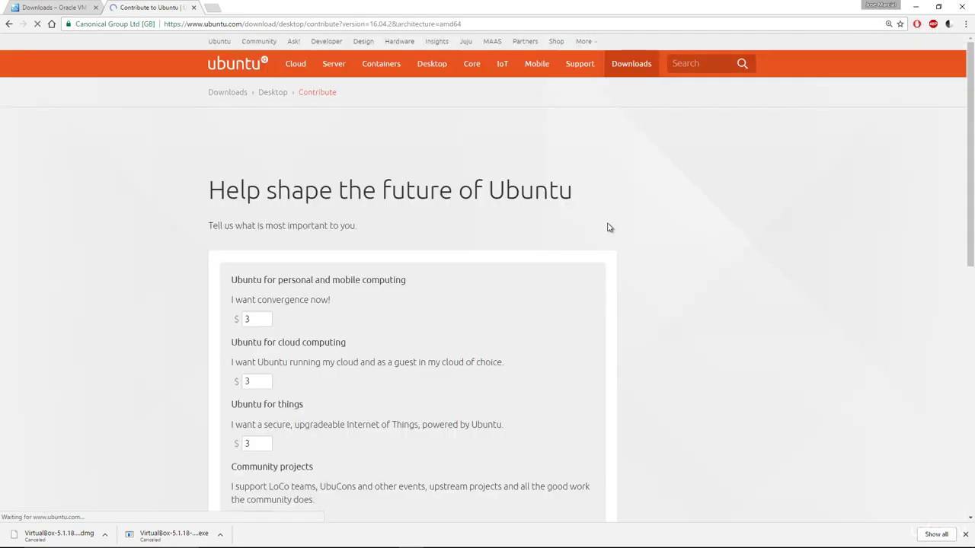
- Set all five Ubuntu contribution amounts, from personal and mobile computing to the Canonical tip, to $0
scroll(147, 263, down, 1)
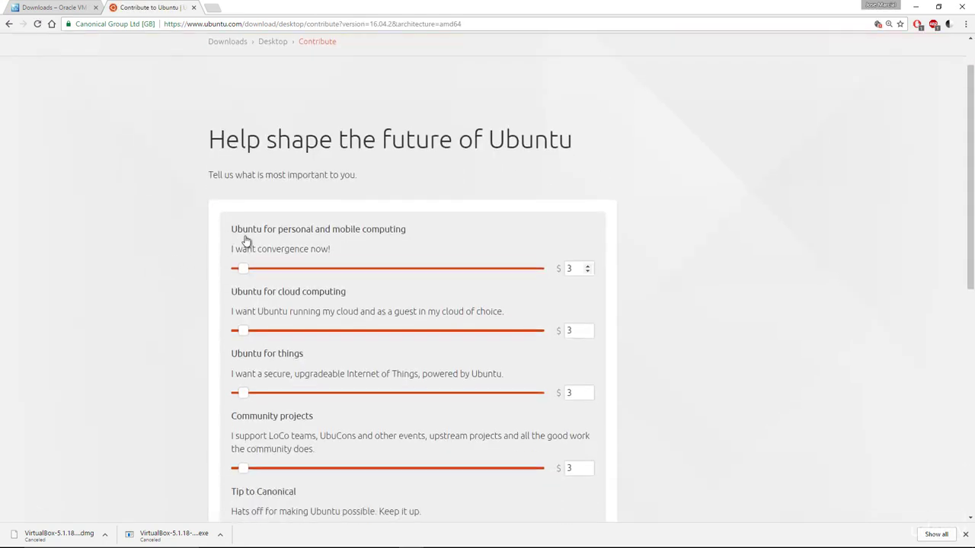
scroll(306, 230, down, 1)
drag(242, 219, 231, 220)
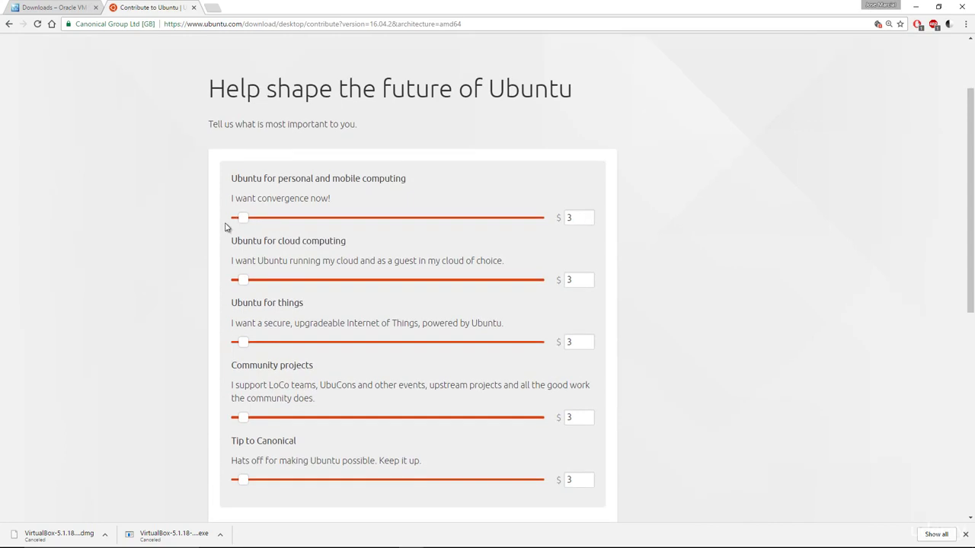
drag(243, 281, 187, 286)
drag(242, 341, 179, 348)
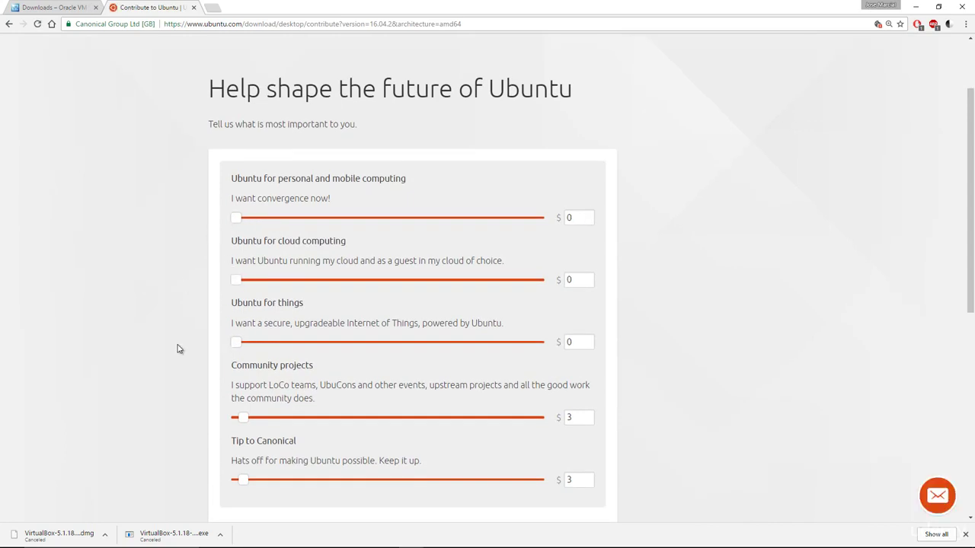
scroll(183, 345, down, 2)
drag(242, 318, 211, 339)
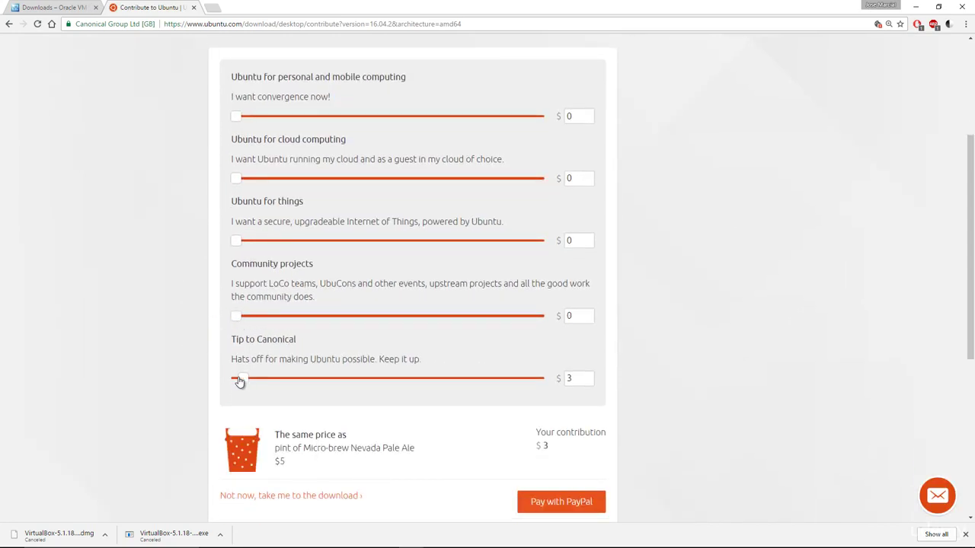
drag(241, 379, 183, 379)
- Start the free Ubuntu Desktop 16.04.2 ISO download and cancel it
scroll(183, 373, down, 2)
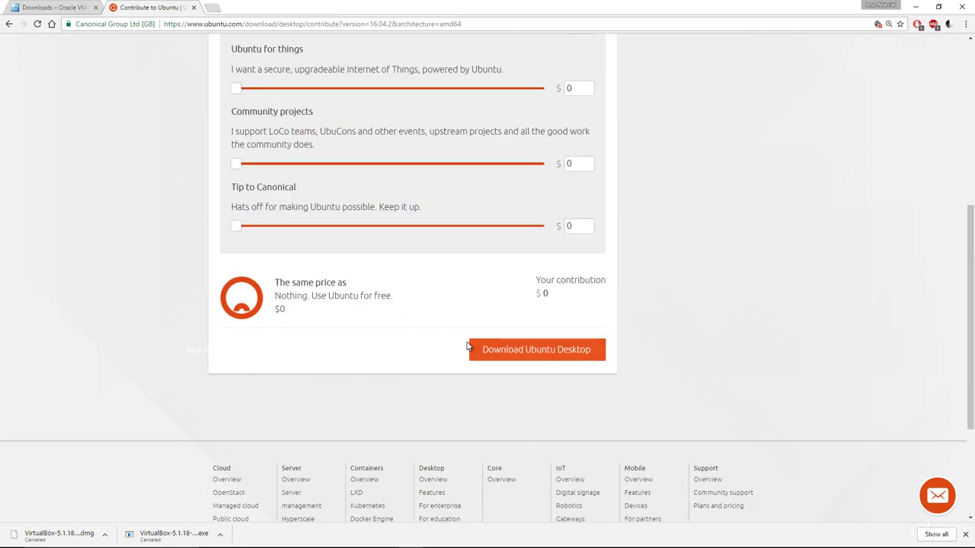
click(548, 348)
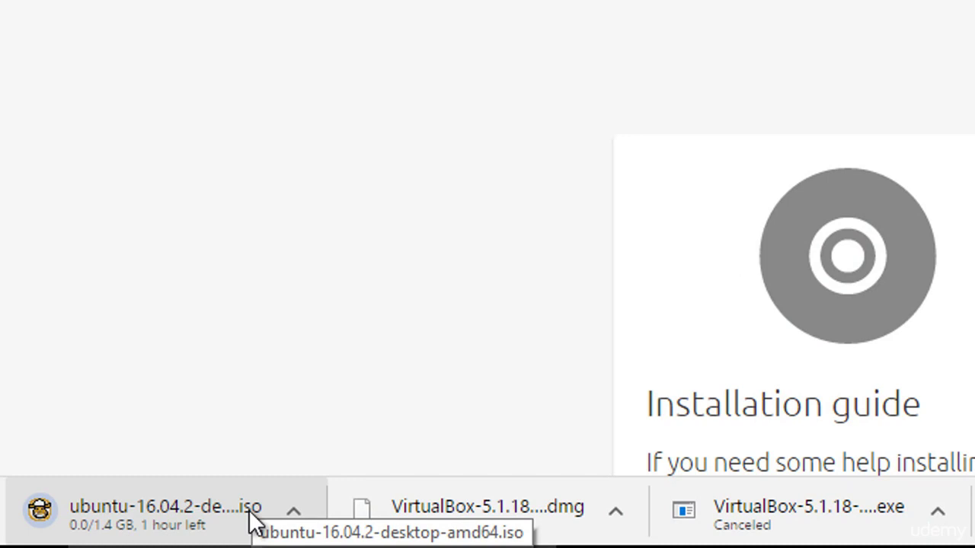
click(295, 514)
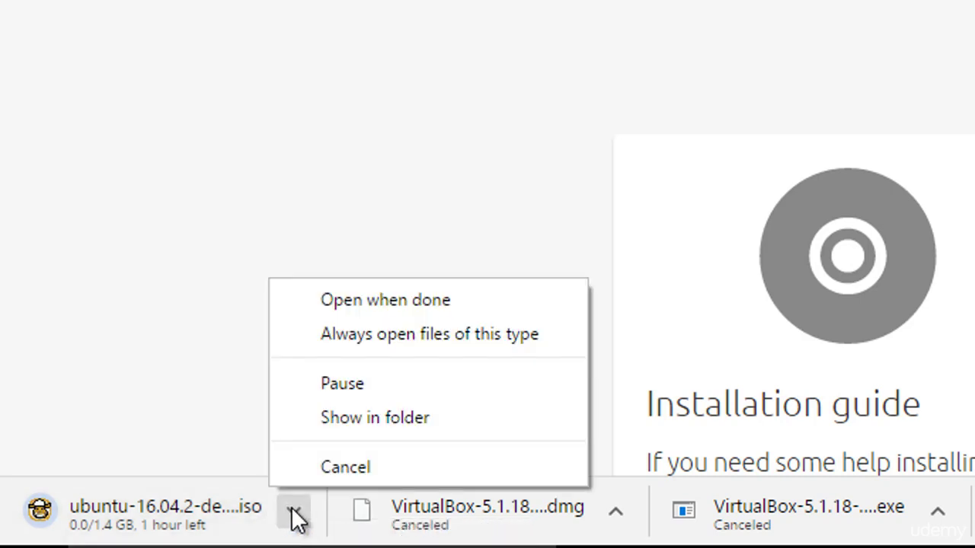
click(316, 469)
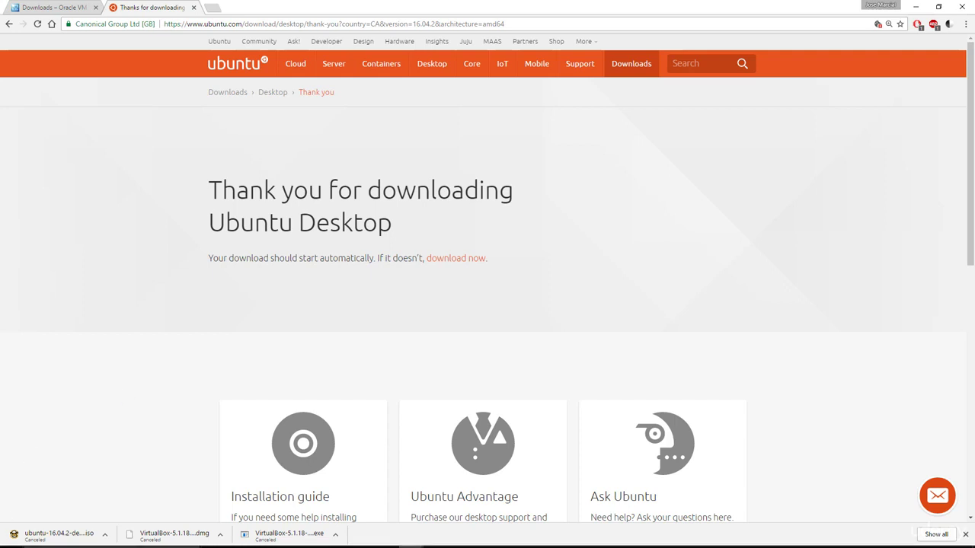
- Search Windows for "virtual" and launch Oracle VM VirtualBox
click(4, 544)
text(virtual)
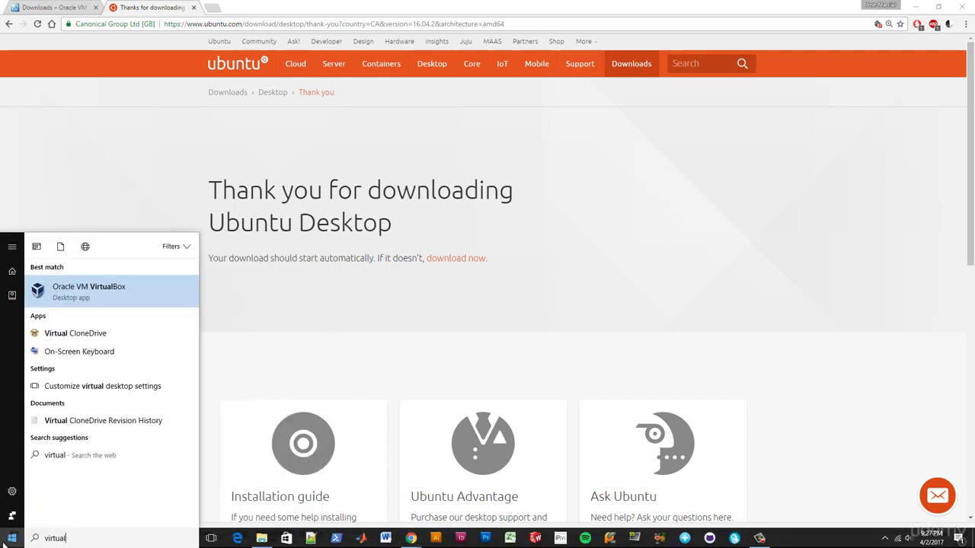
click(75, 294)
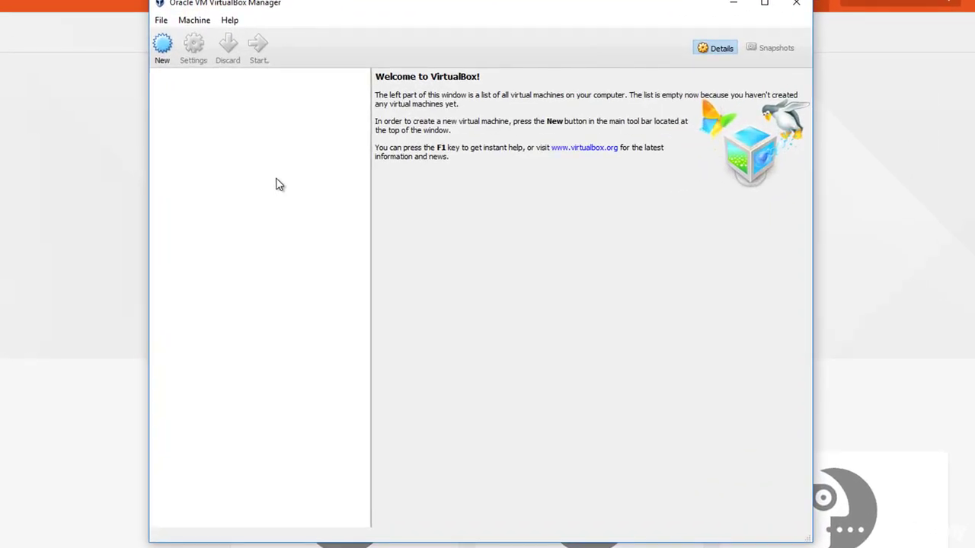
- Begin a new virtual machine named myspark with type Linux and version Ubuntu (64-bit), and proceed to the memory size
click(163, 47)
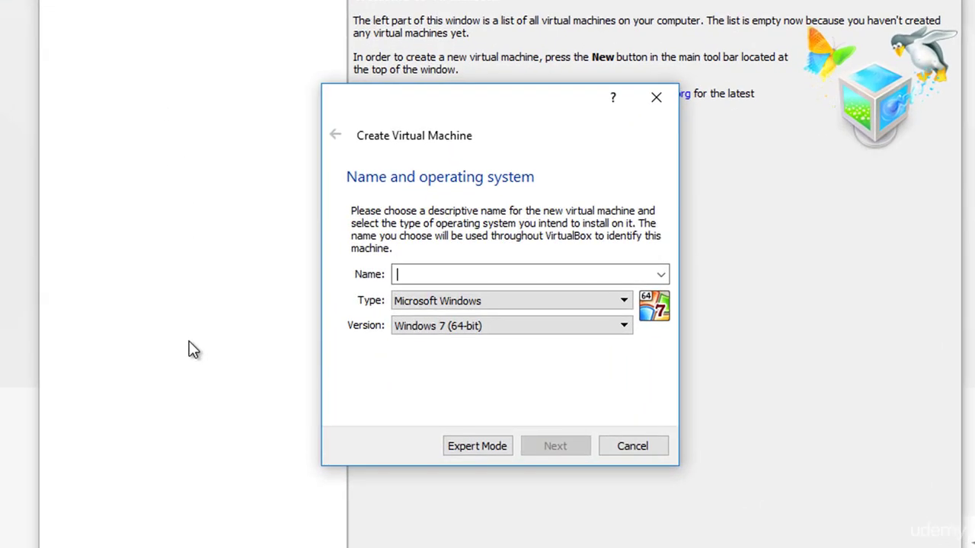
text(myspark)
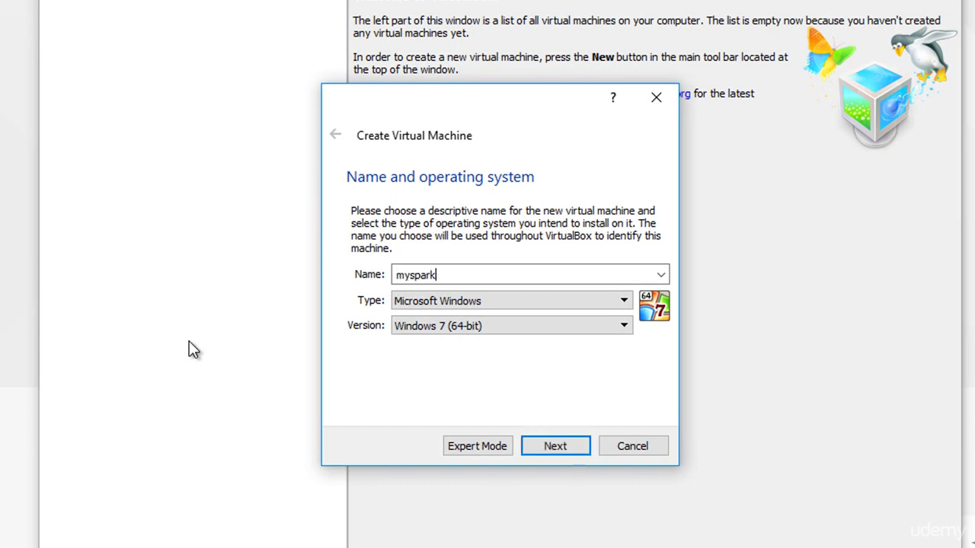
click(623, 301)
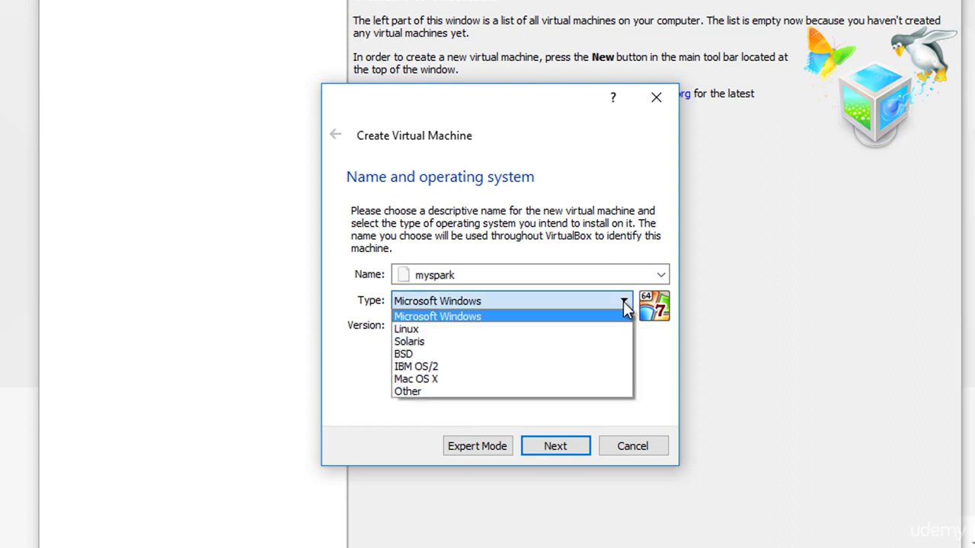
click(583, 329)
click(551, 328)
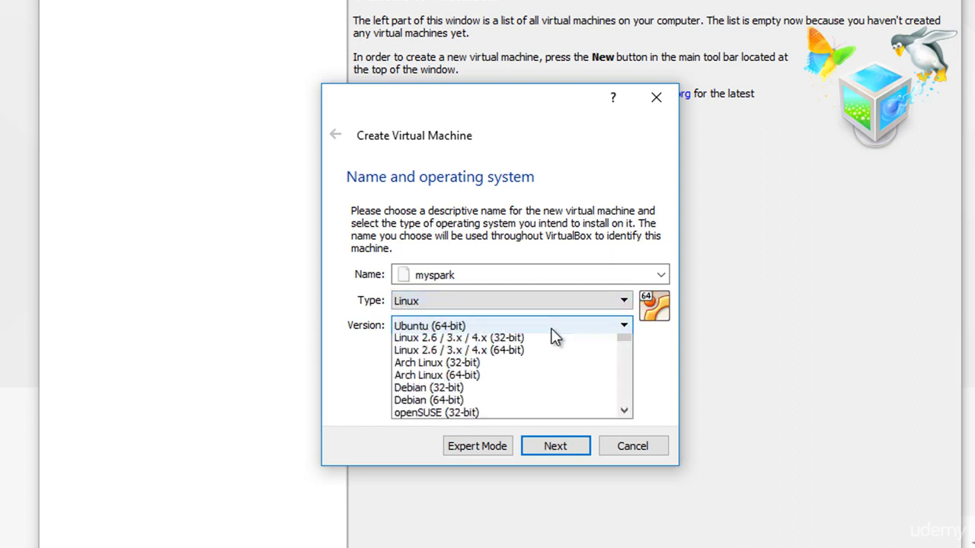
scroll(535, 380, down, 3)
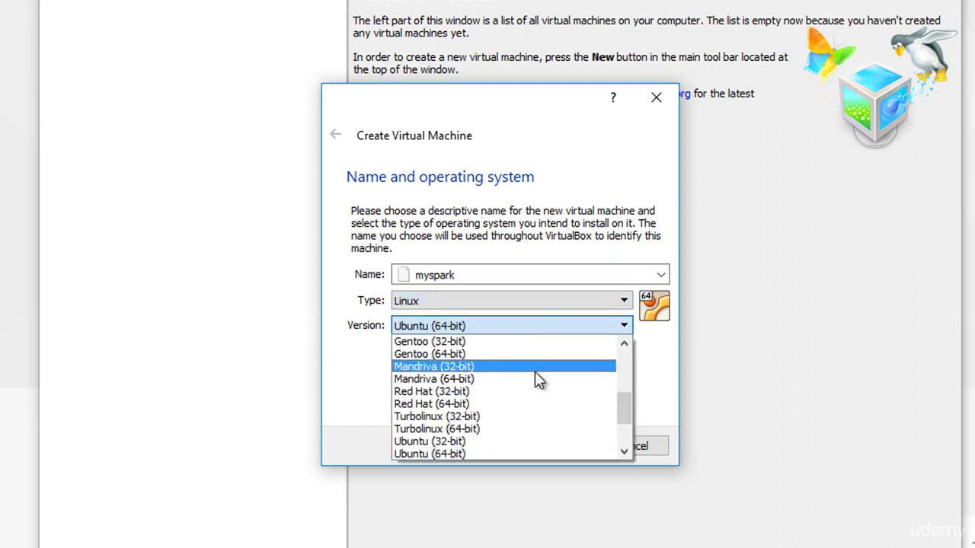
click(482, 452)
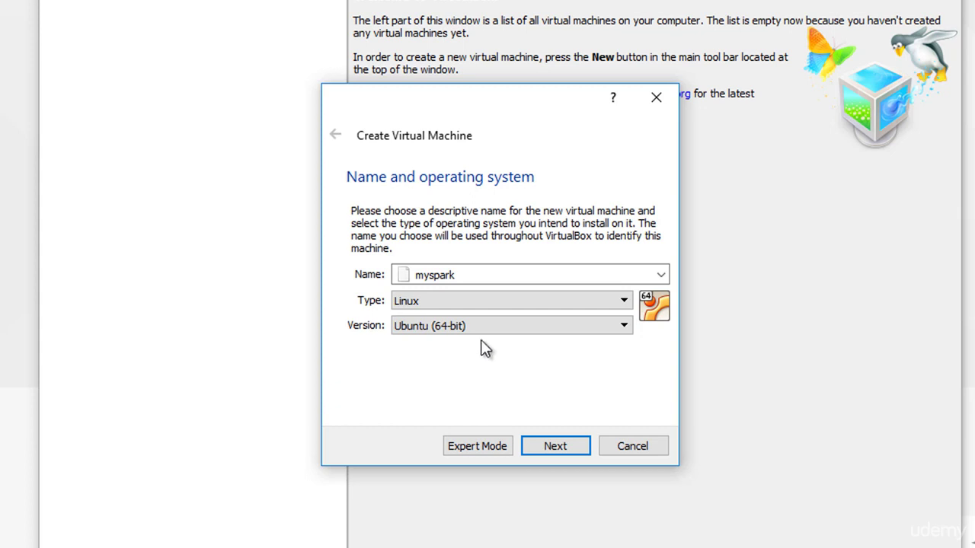
click(557, 447)
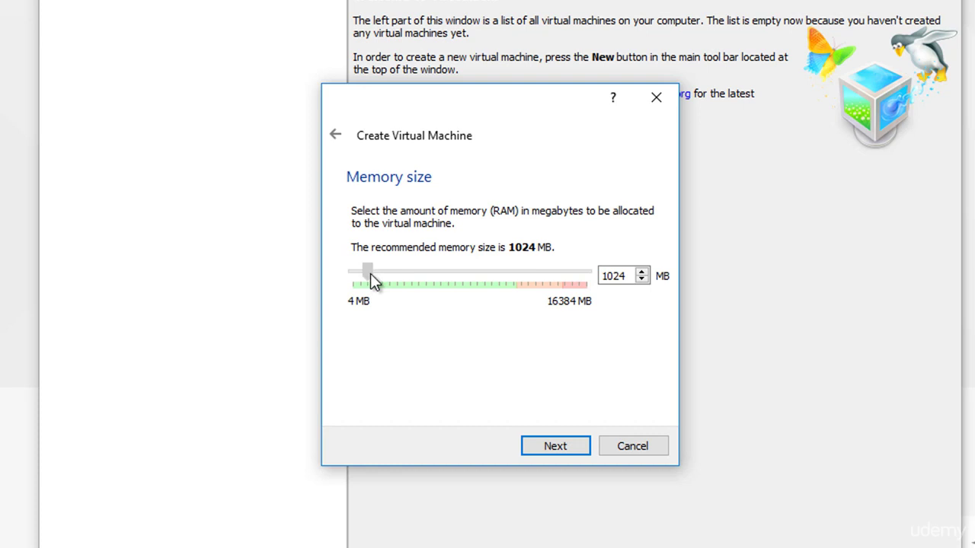
- Set the virtual machine's memory size to 4000 MB and proceed to the hard disk options
drag(370, 274, 412, 276)
drag(637, 276, 601, 278)
text(40)
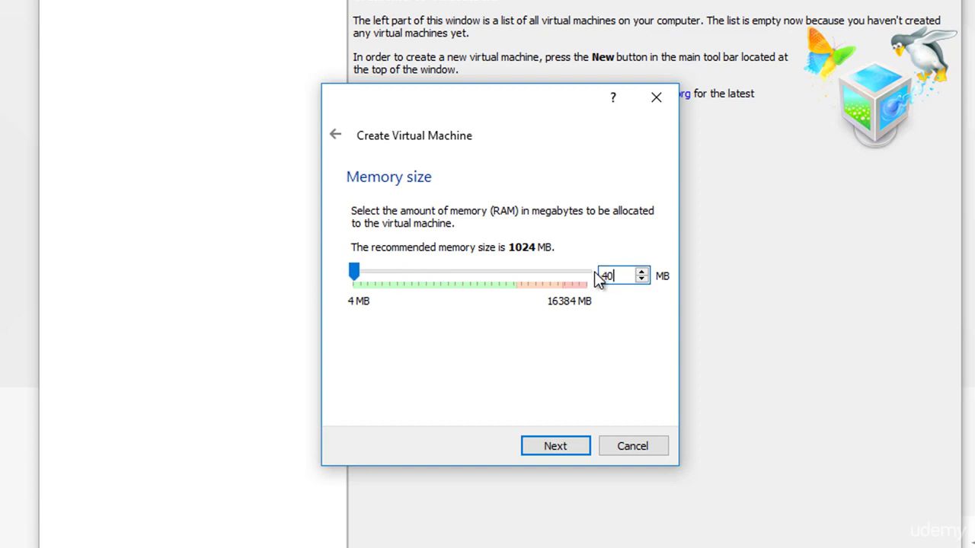
text(00)
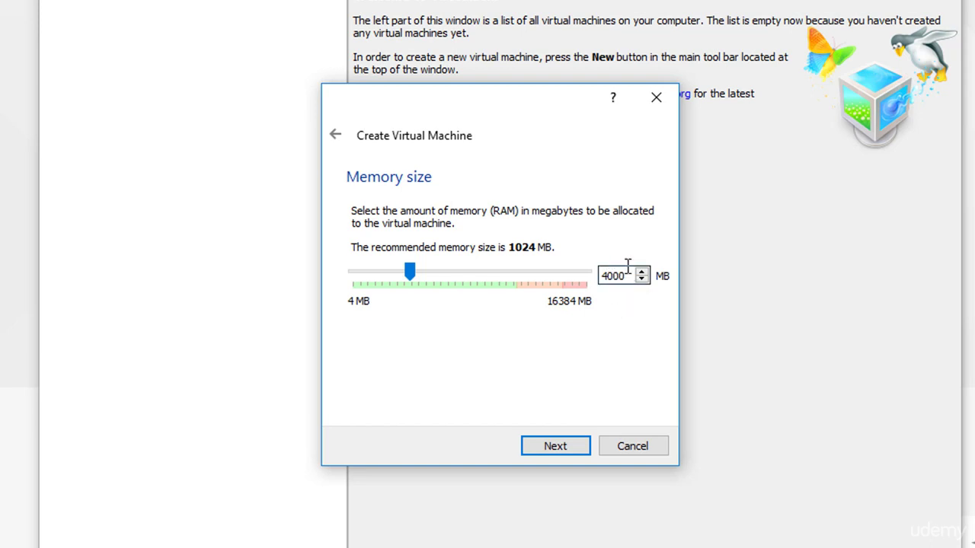
click(571, 446)
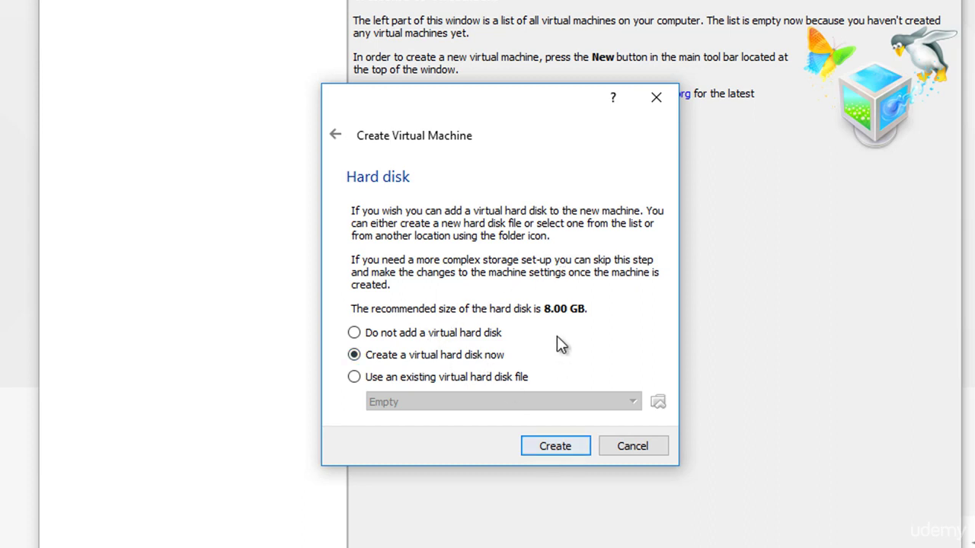
- Create a fixed-size VDI virtual hard disk of 21.22 GB for the myspark machine
click(565, 446)
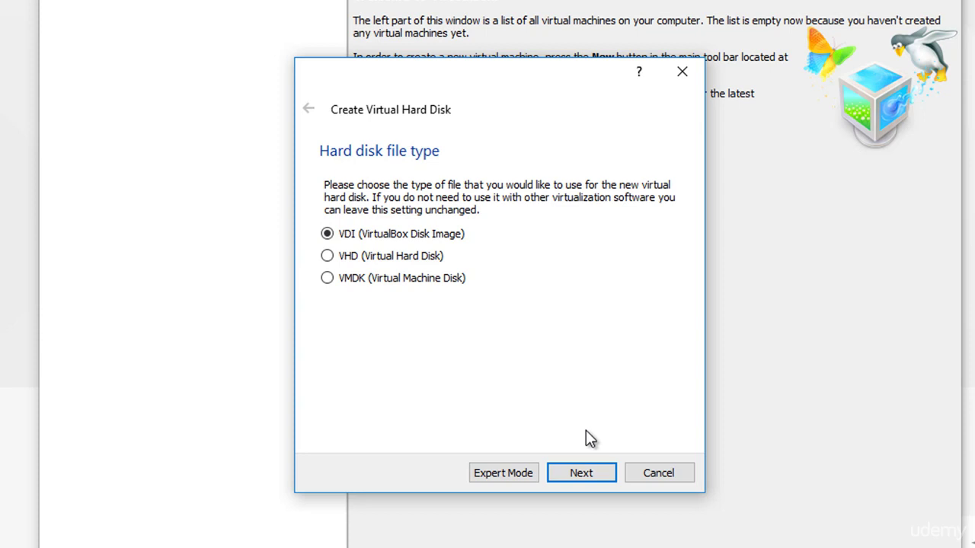
click(581, 473)
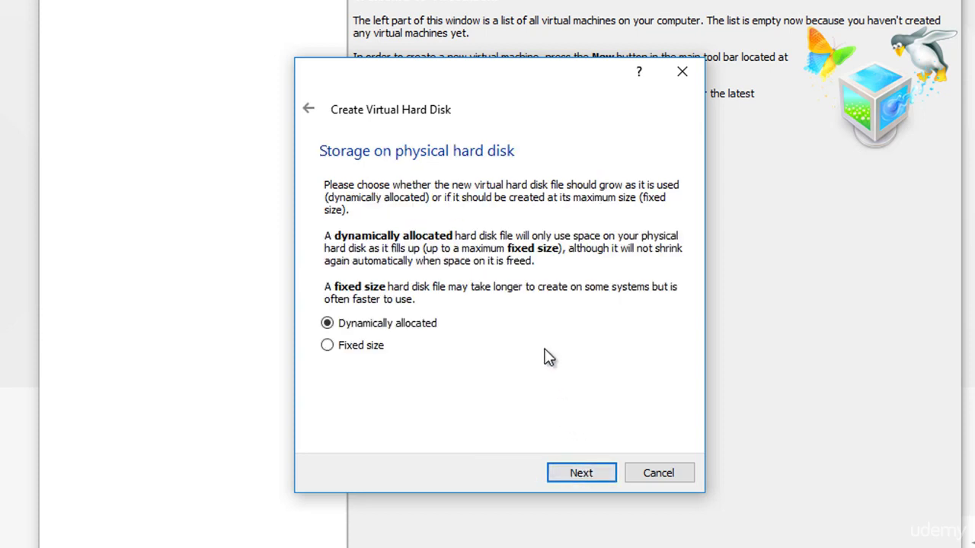
click(370, 349)
click(583, 476)
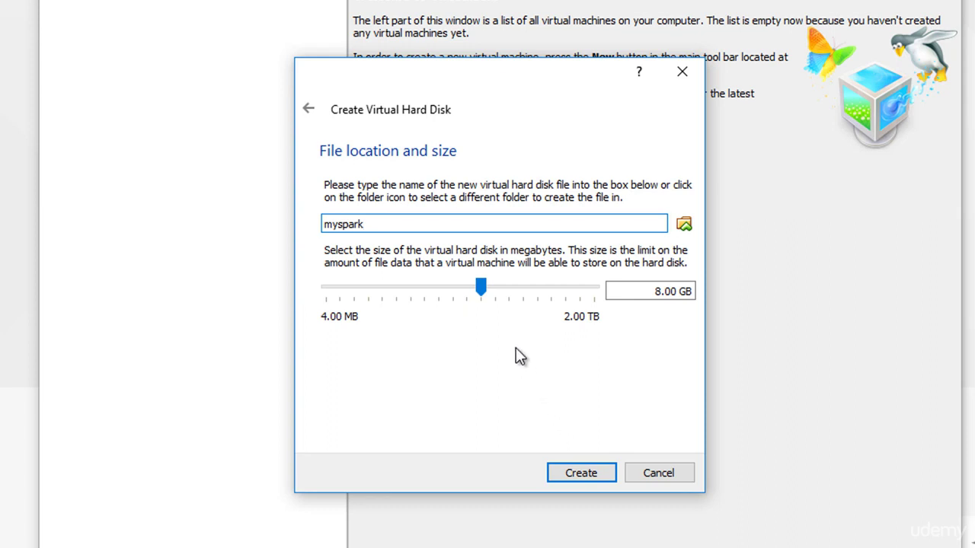
click(483, 288)
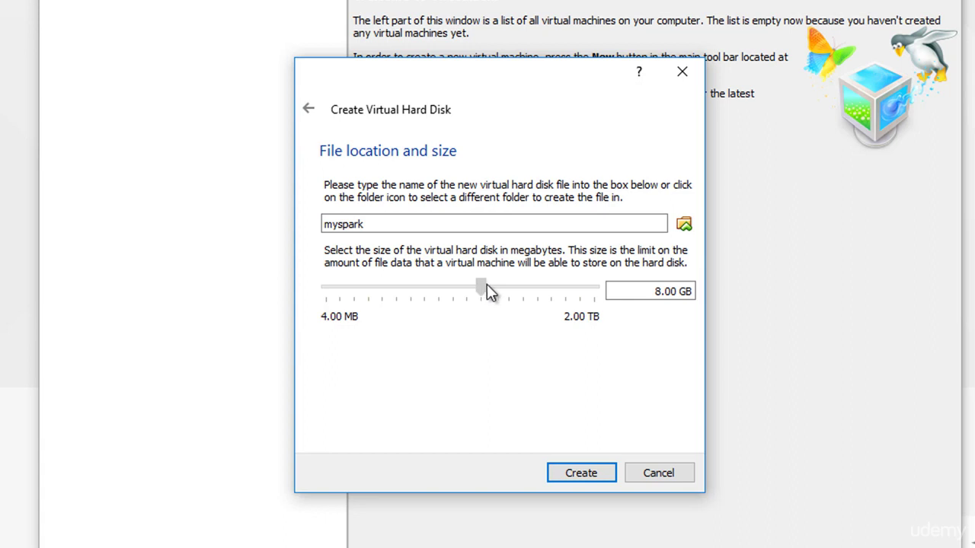
drag(487, 288, 501, 287)
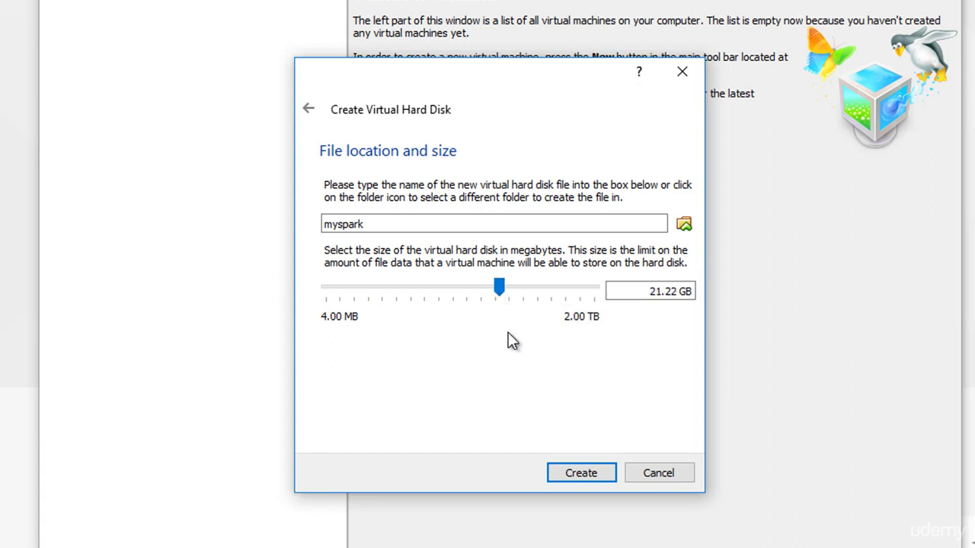
click(589, 474)
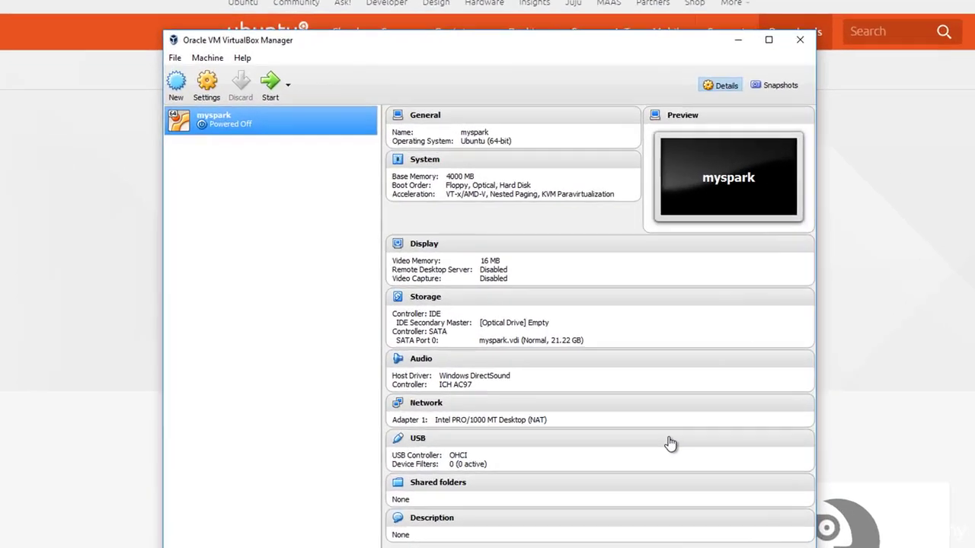
- Open the settings of the myspark machine and set its number of processors to 4
right_click(237, 133)
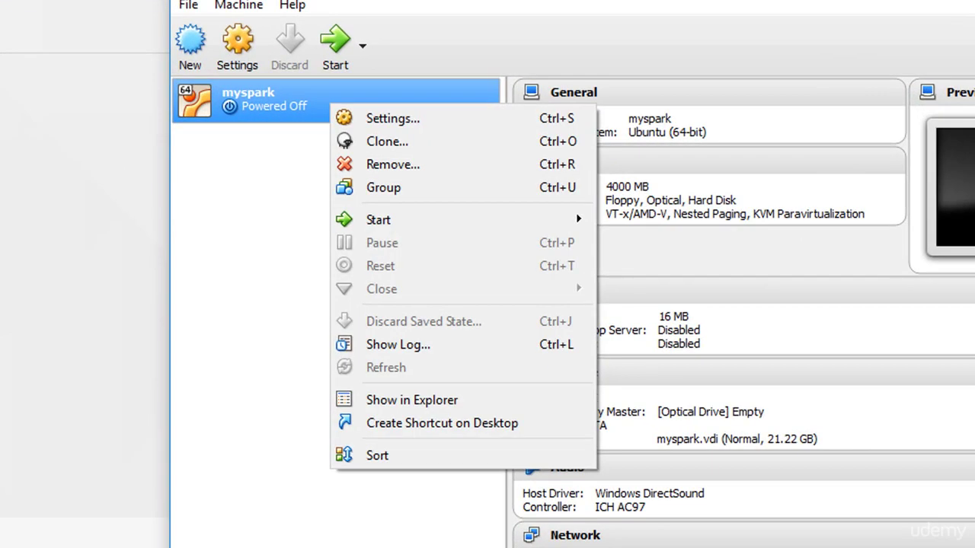
click(392, 118)
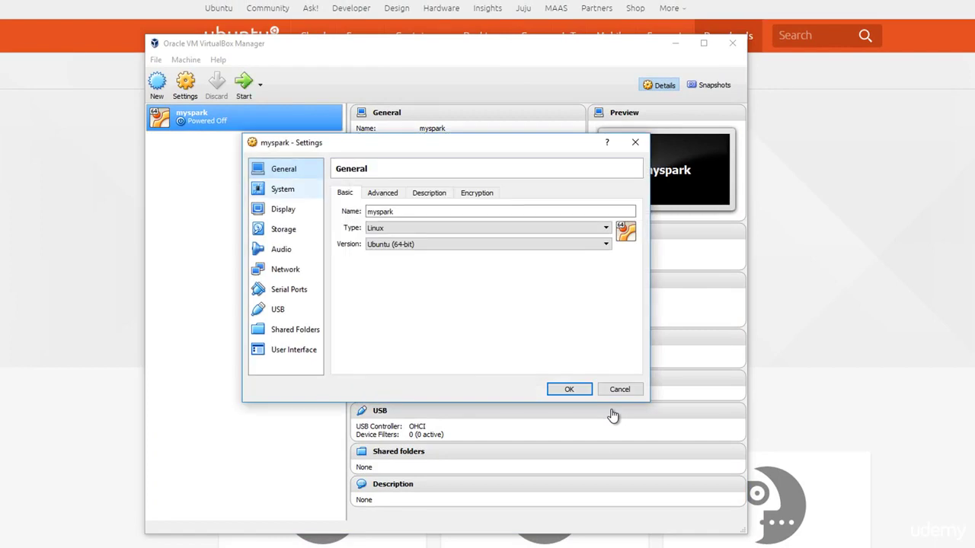
key(Down)
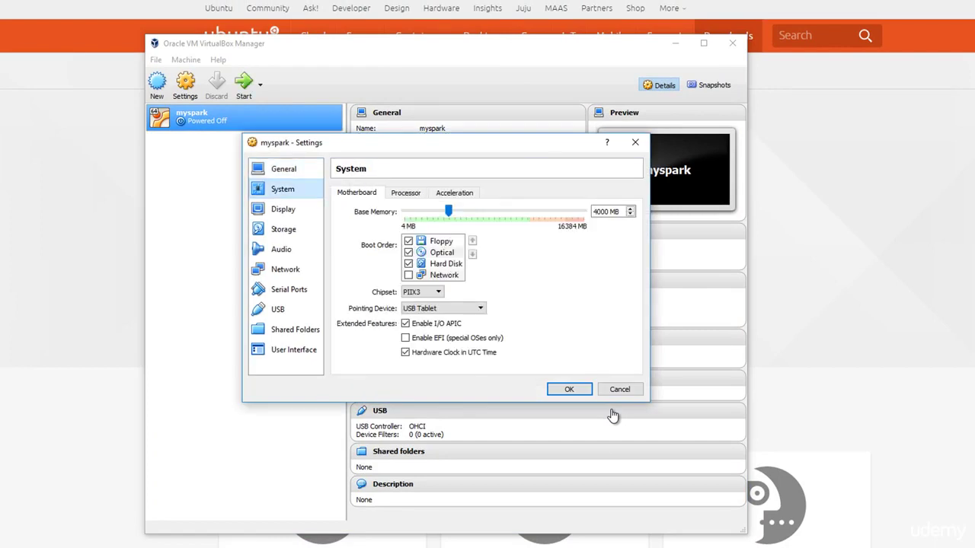
click(405, 192)
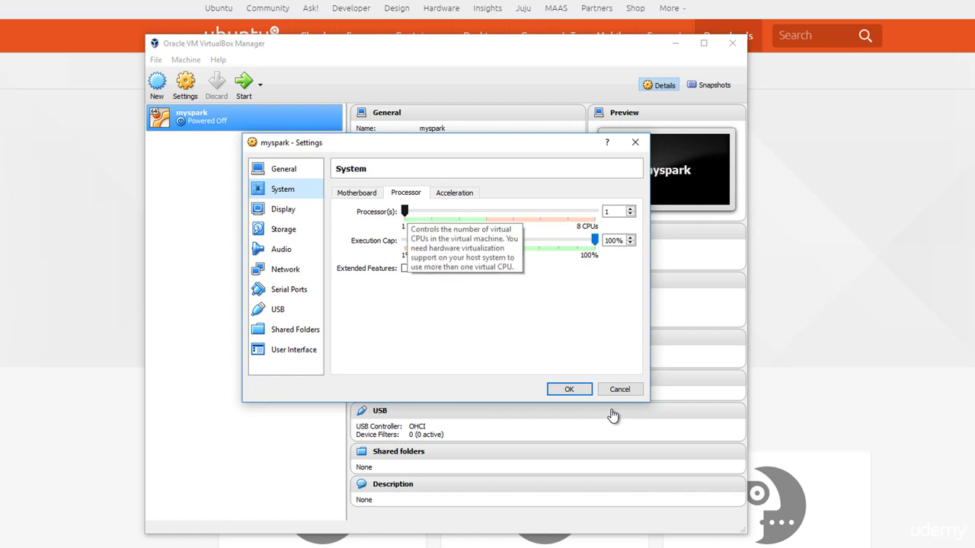
drag(404, 211, 486, 211)
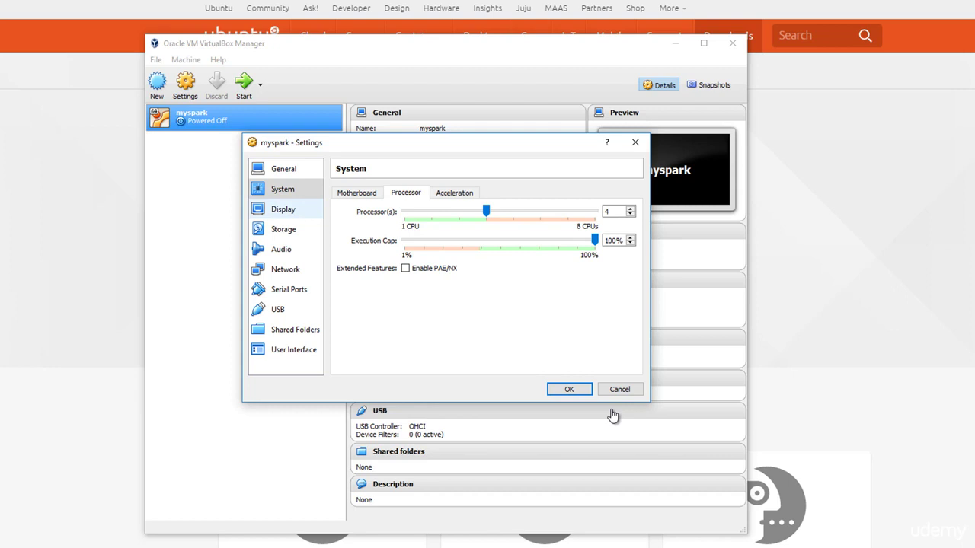
- Set the machine's video memory to 80 MB, enable 3D acceleration and save the settings
click(282, 209)
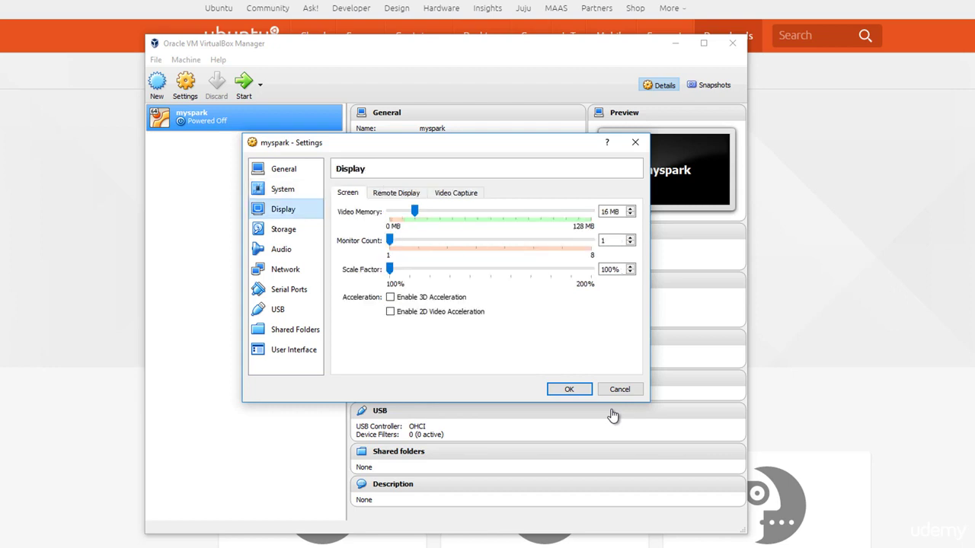
drag(415, 211, 516, 212)
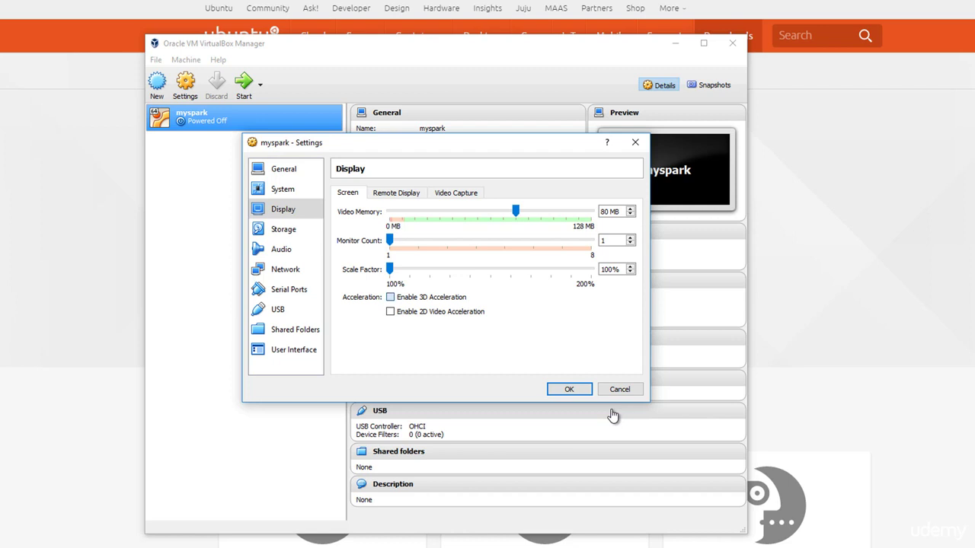
click(390, 297)
key(Return)
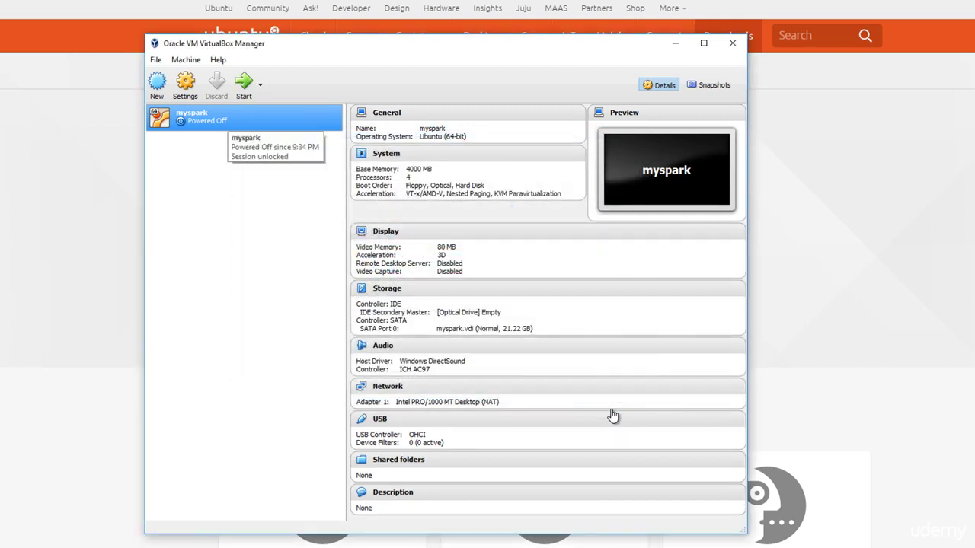
- Start the myspark machine with ubuntu-16.04.1-desktop-amd64.iso as its start-up disk
key(Return)
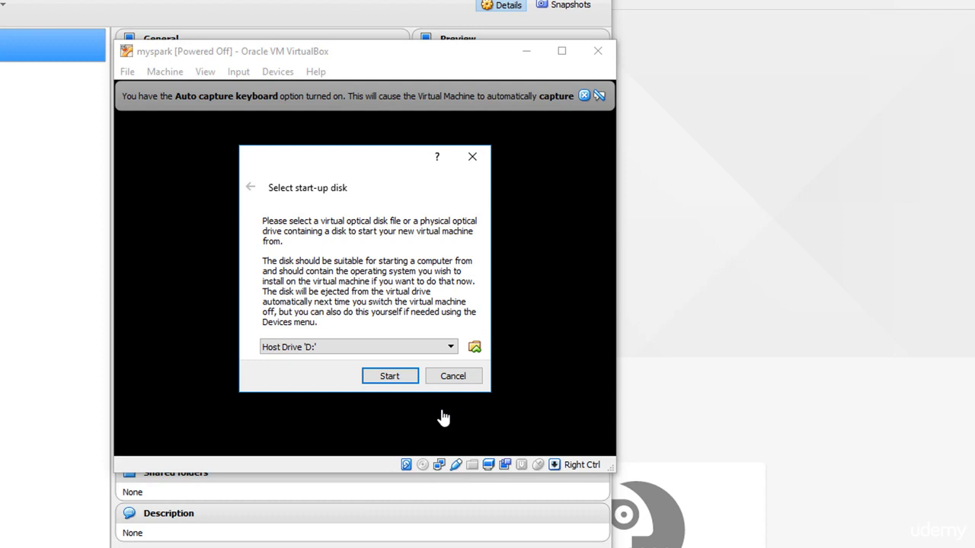
key(alt+Down)
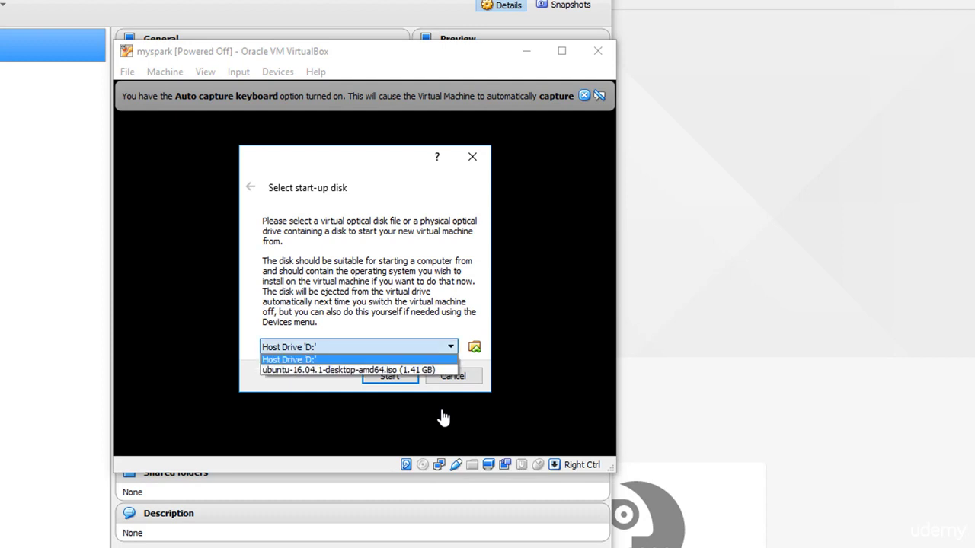
key(Down)
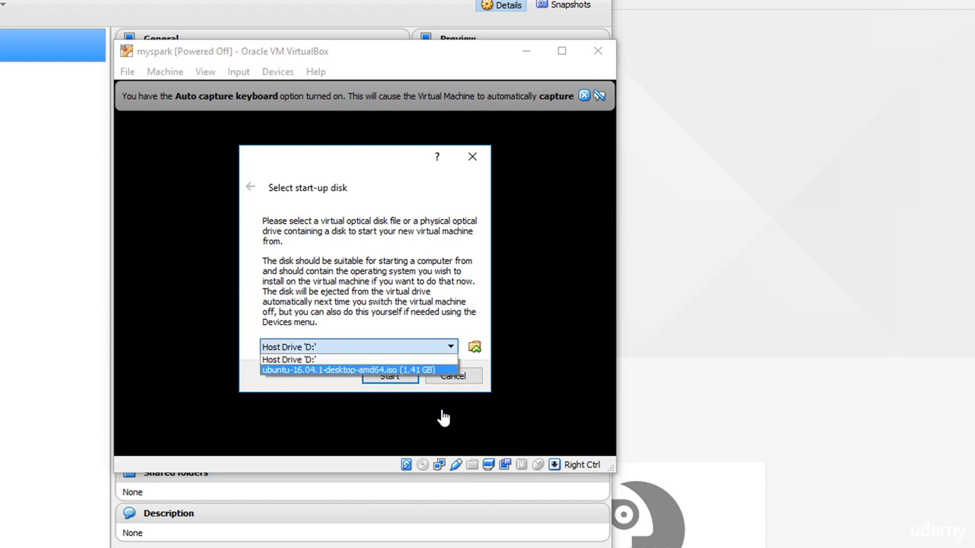
key(Return)
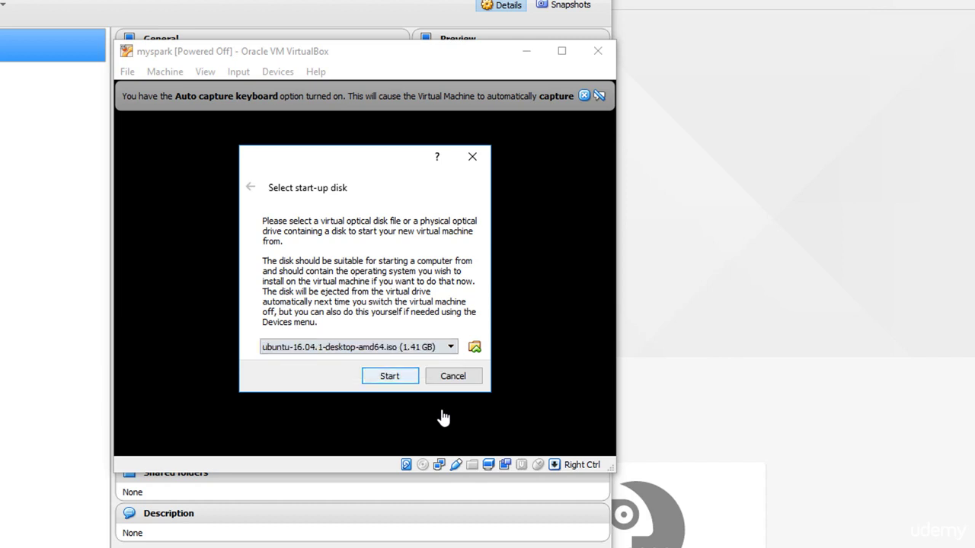
key(Return)
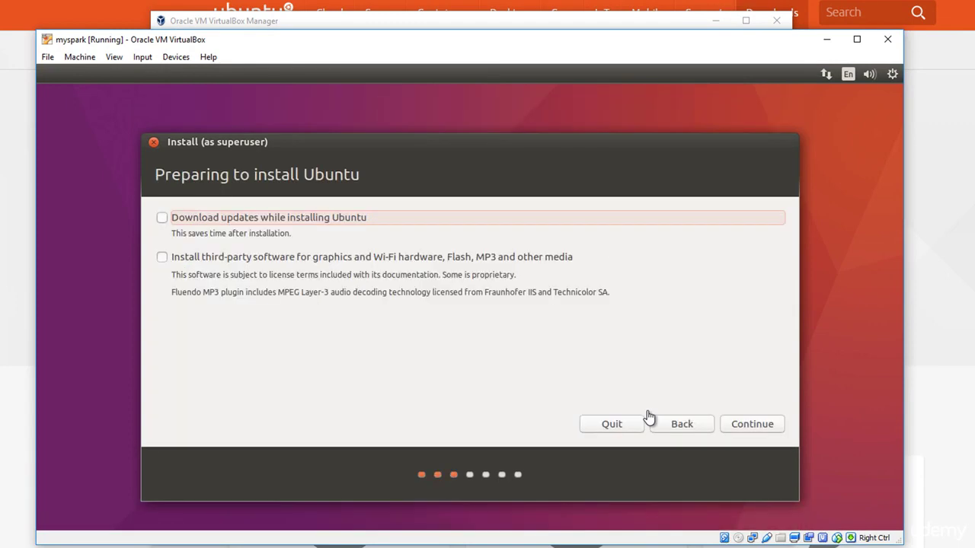
- Enable downloading updates while installing Ubuntu, and start the erase-disk installation, accepting the changes to the disks
key(space)
key(Return)
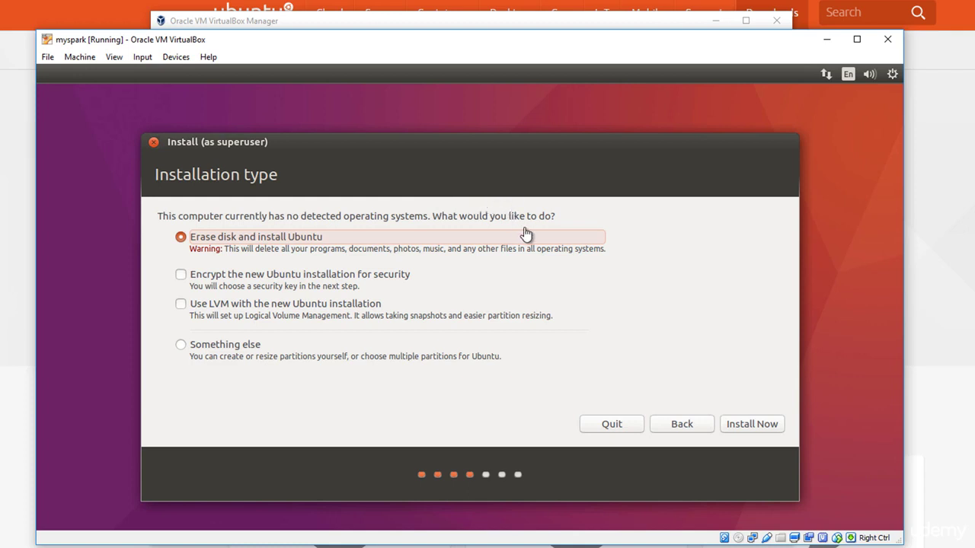
key(Return)
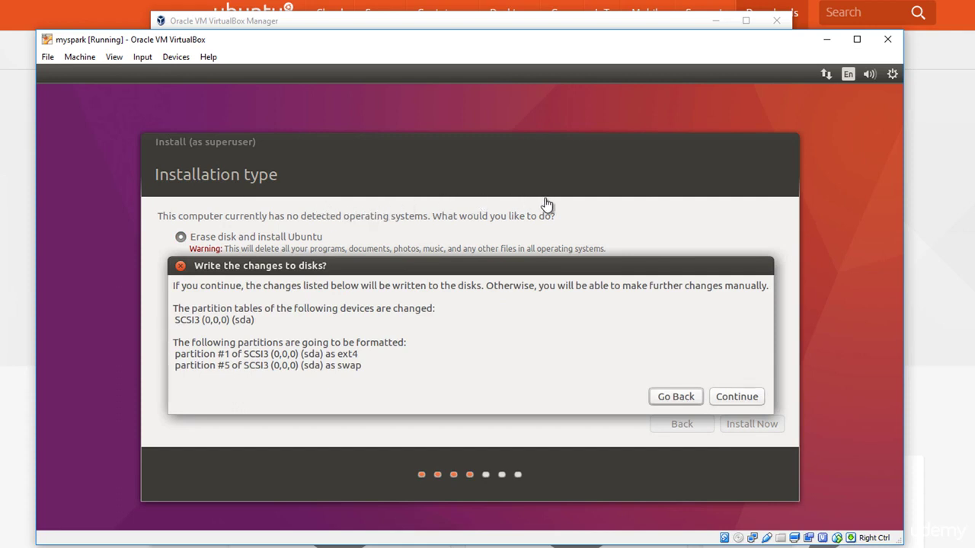
key(Return)
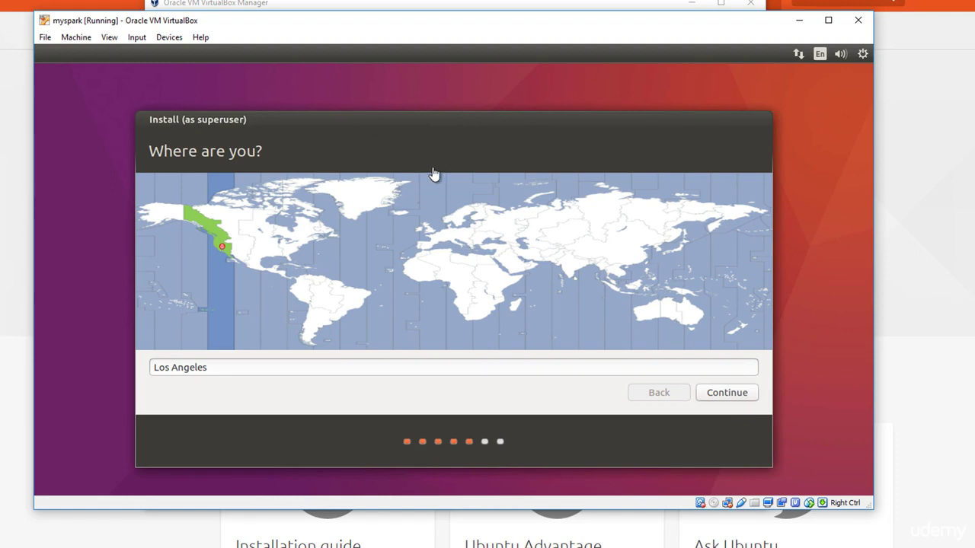
- Accept Los Angeles as the location and English (US) as the keyboard layout
click(463, 135)
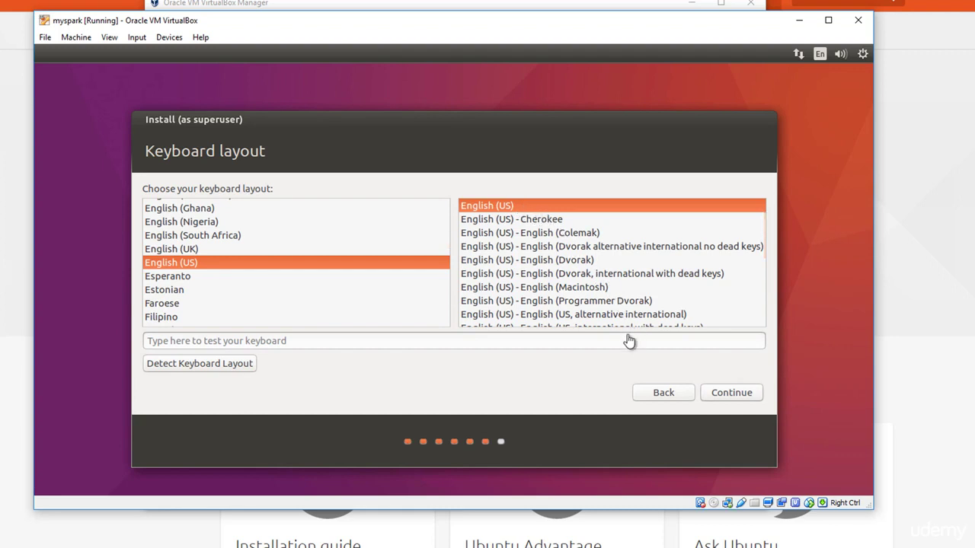
key(Return)
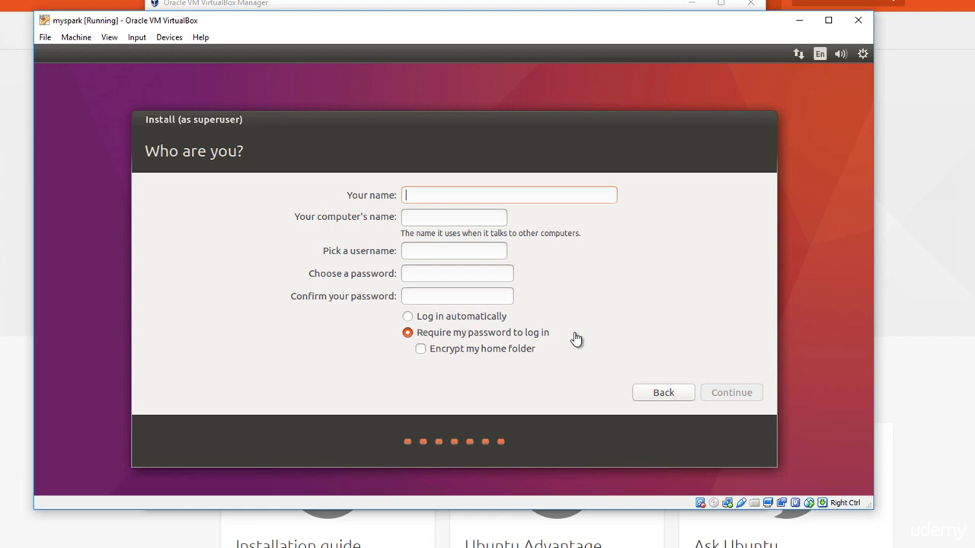
- Enter the user's name for the new Ubuntu account, then choose and confirm the account password
text(Jose)
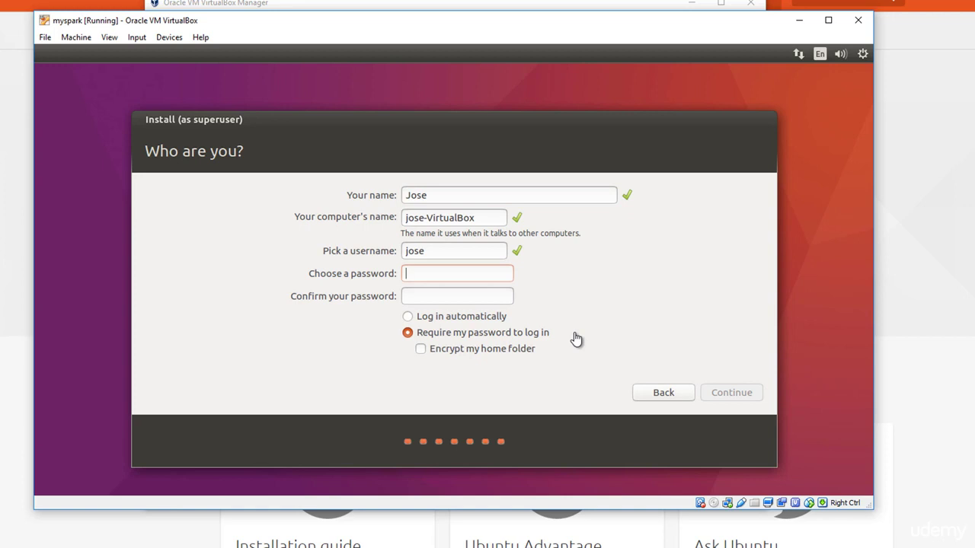
text(*******)
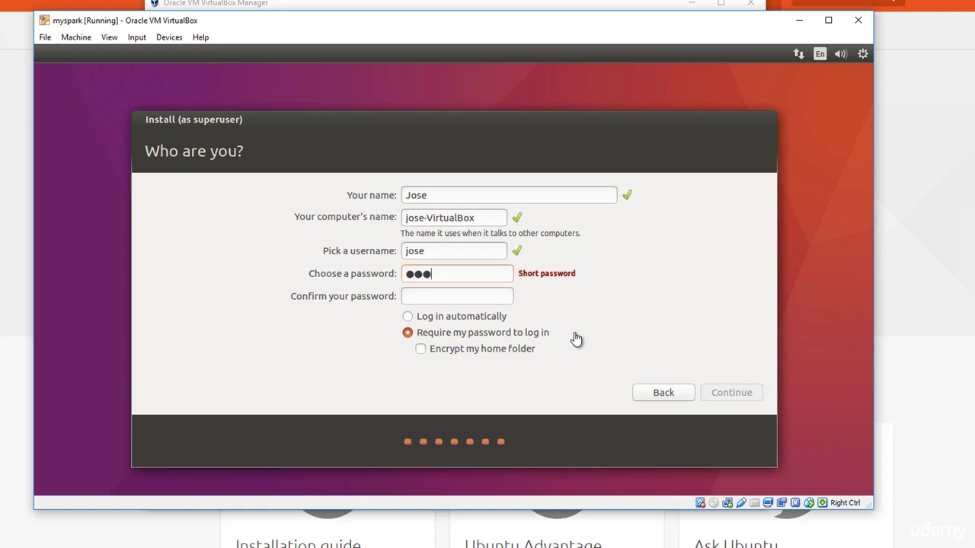
text(*)
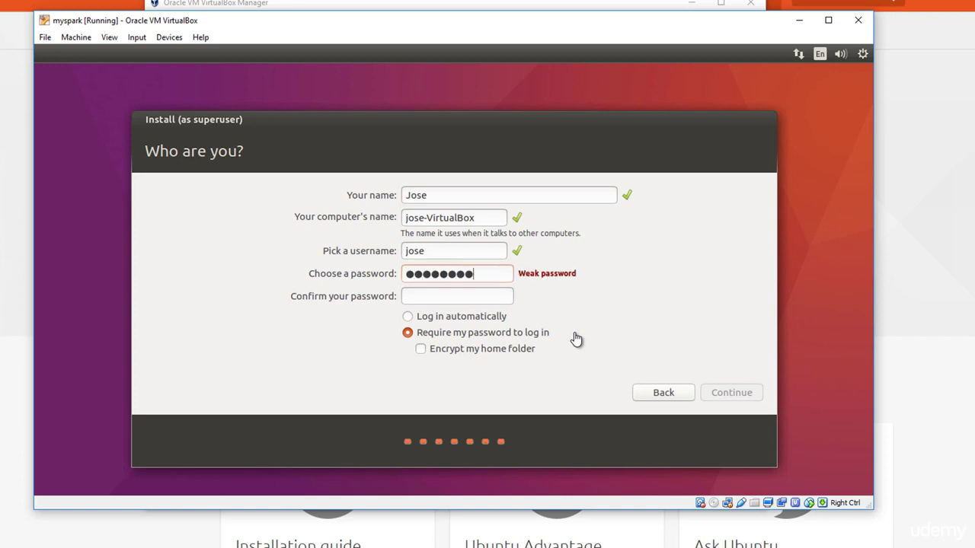
text(****)
key(Tab)
text(************)
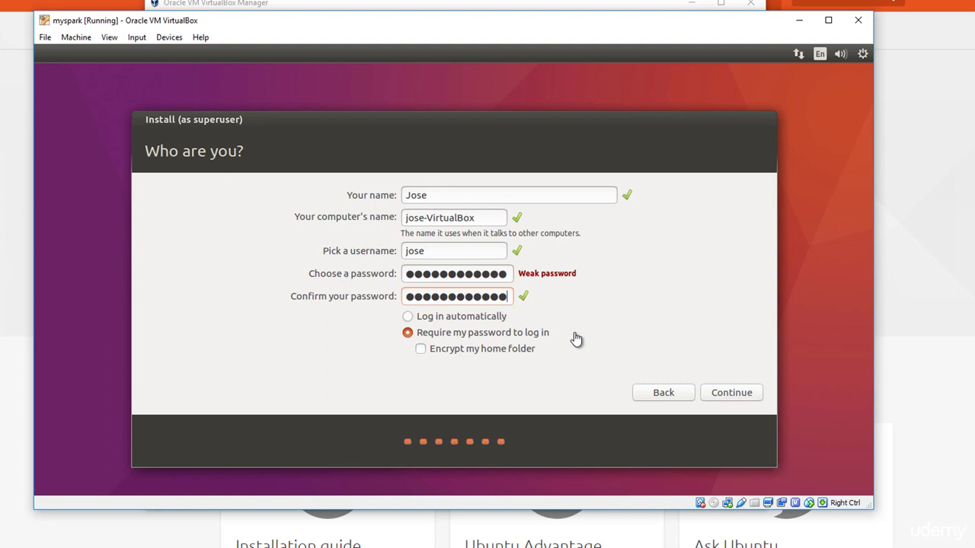
- Set the account to log in automatically and continue the Ubuntu installation
key(Tab)
key(Up)
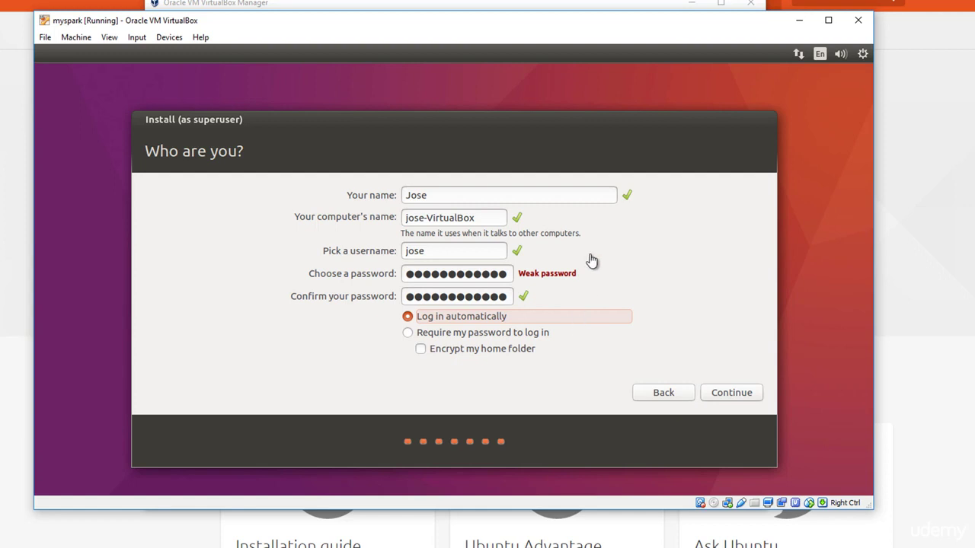
key(Return)
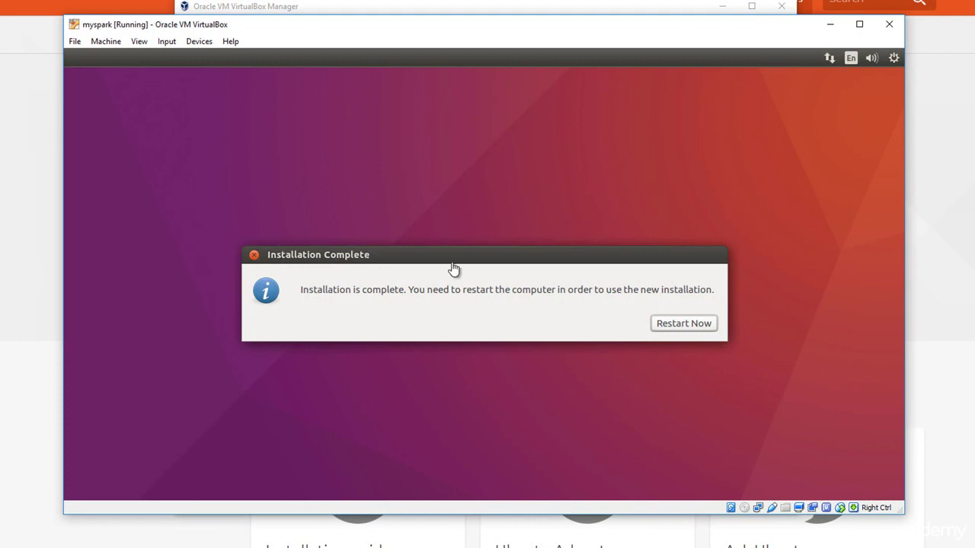
- Restart the virtual machine after the completed installation and confirm the installation medium's removal to boot into Ubuntu
click(661, 326)
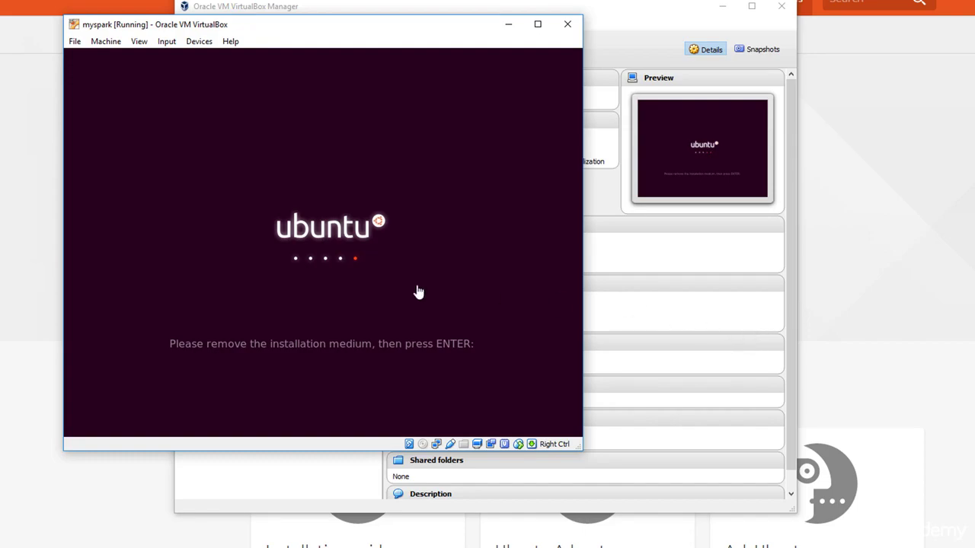
key(Return)
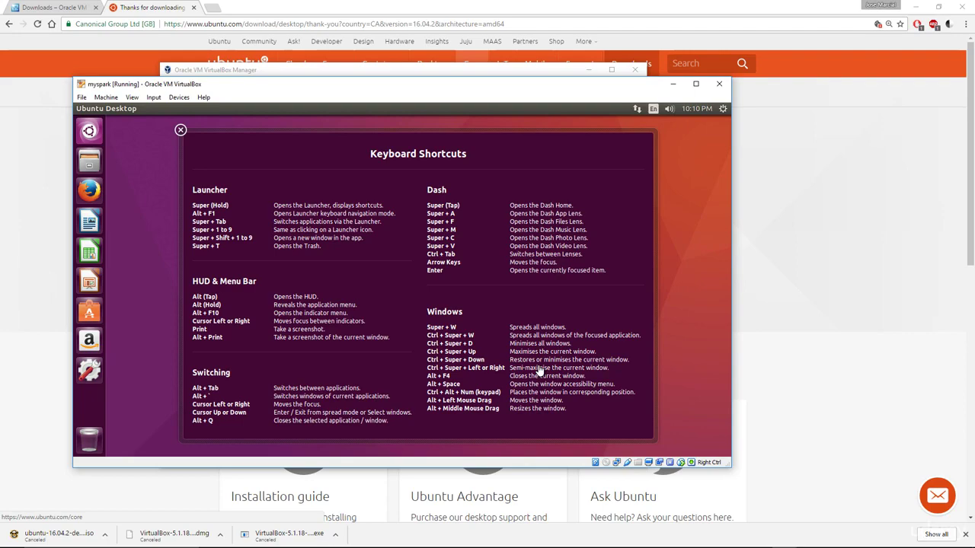
- Look at the actions available for the running myspark machine in VirtualBox Manager, and return to the Ubuntu desktop
key(alt+Tab)
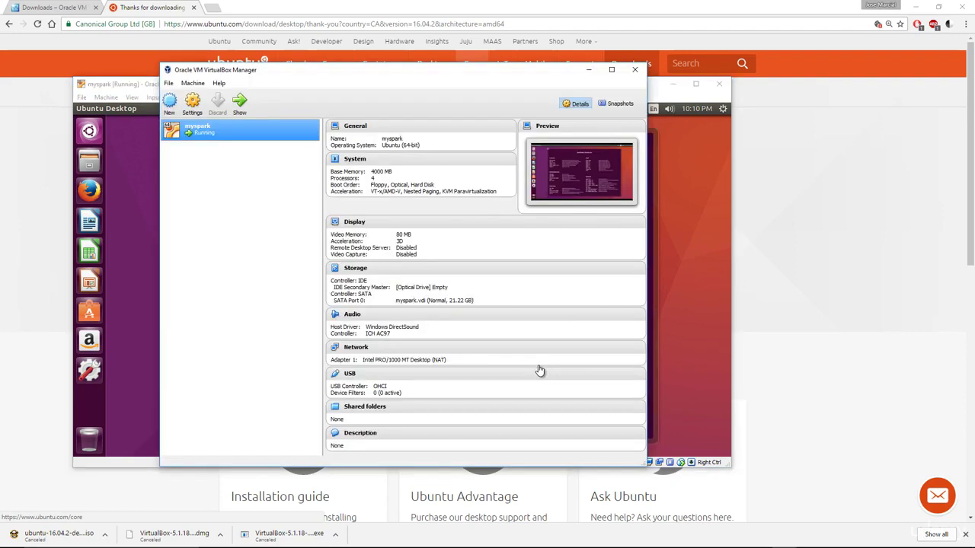
right_click(251, 133)
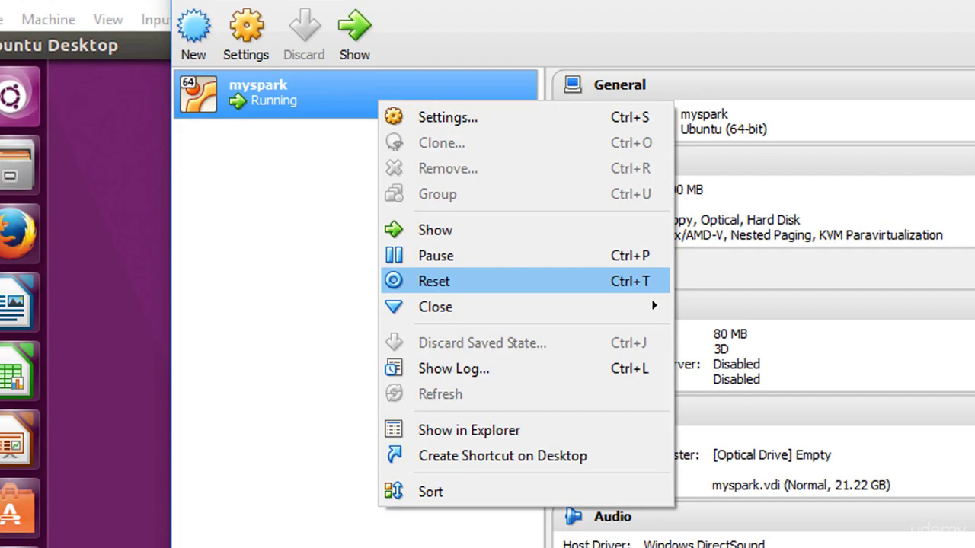
key(alt+Tab)
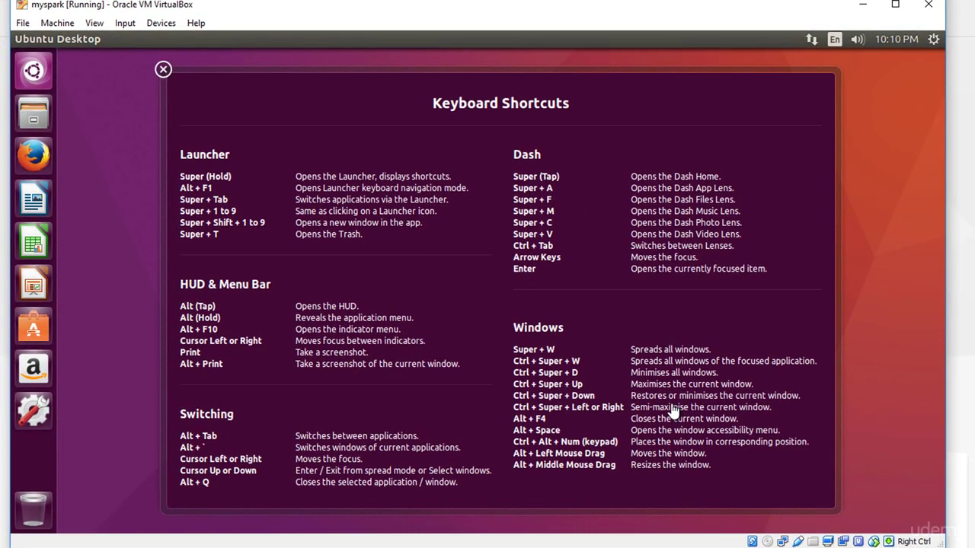
- Dismiss the keyboard shortcuts overview, briefly opening the Dash search and closing it again to show the plain Ubuntu desktop
key(super)
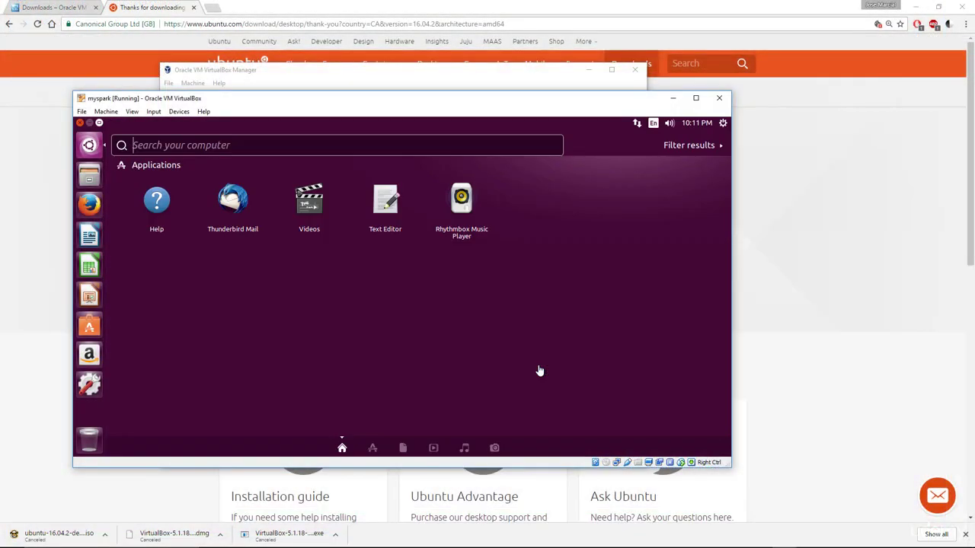
key(super)
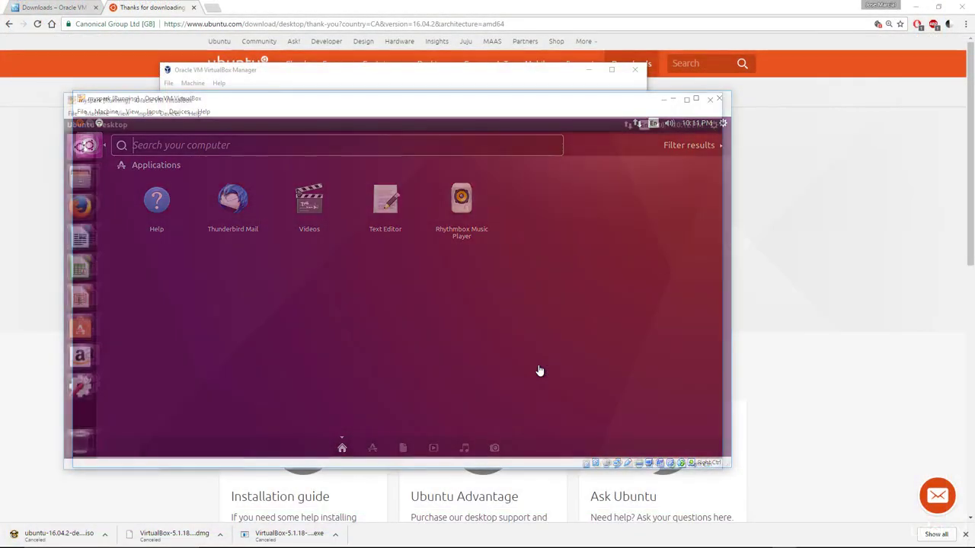